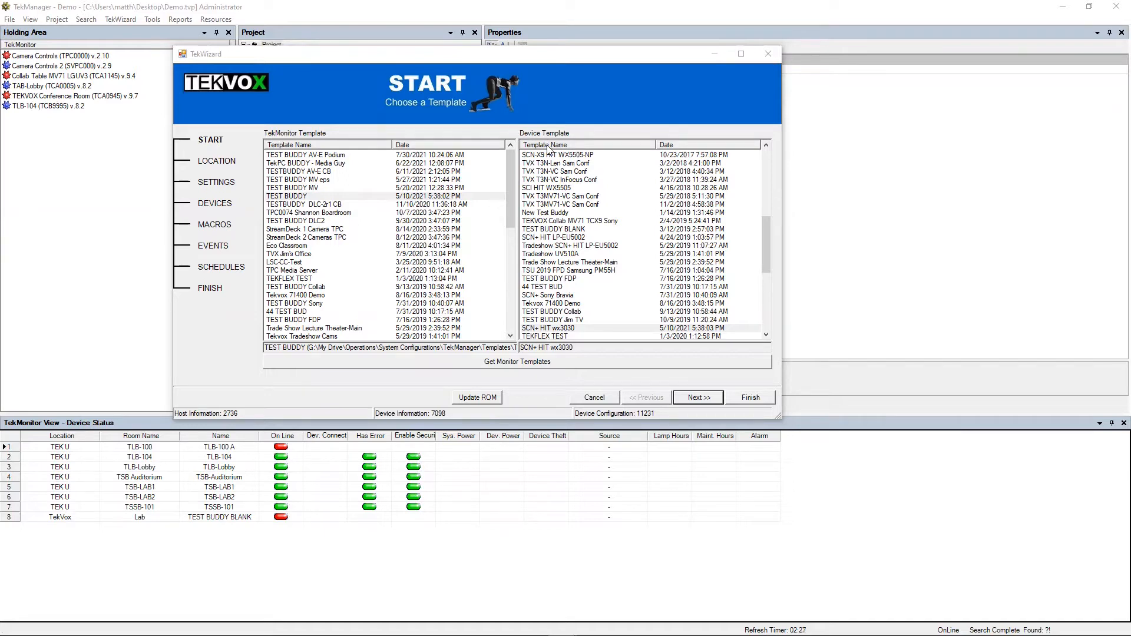
- Start the TekMonitor from the TEST BUDDY and SCN+ HIT wx3030 templates and go to Location
left_click(294, 196)
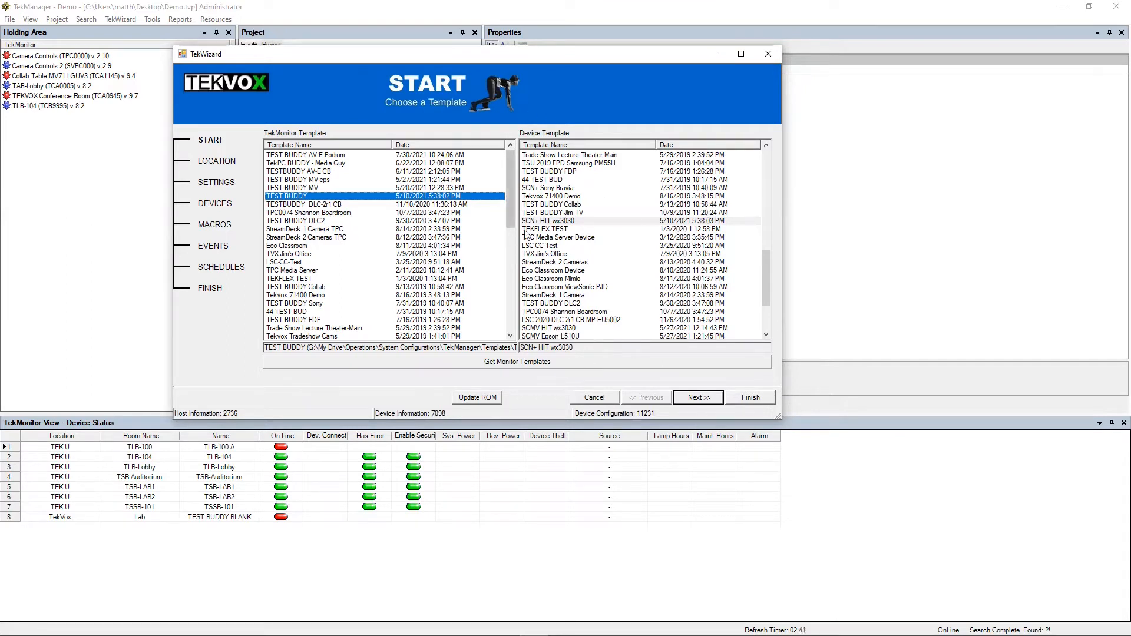
left_click(560, 205)
left_click(559, 197)
left_click(560, 221)
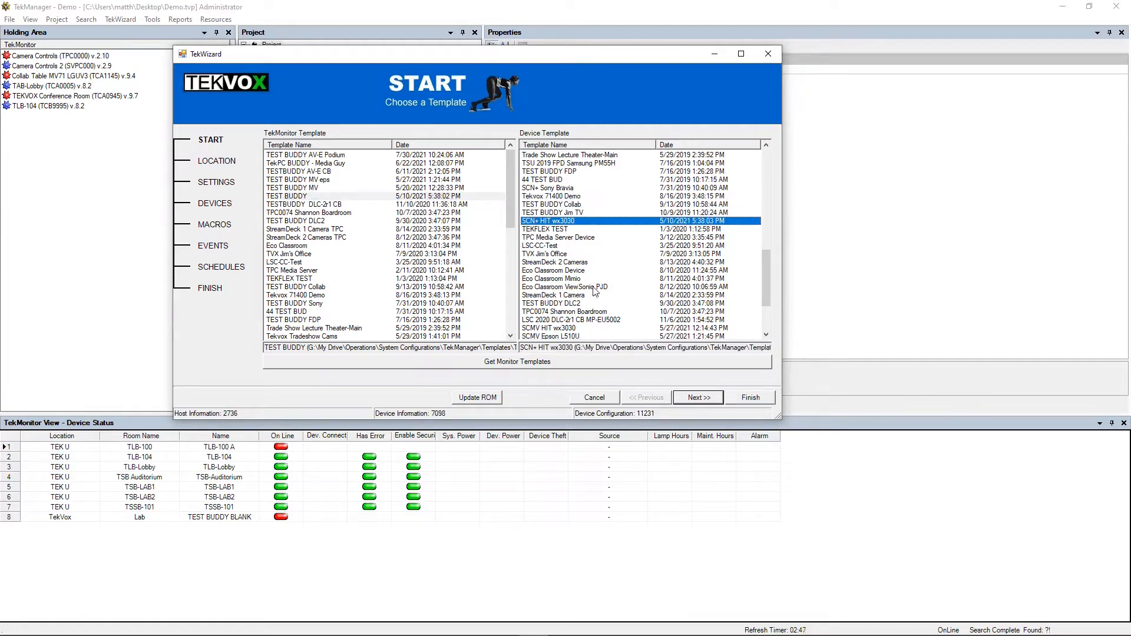
left_click(696, 399)
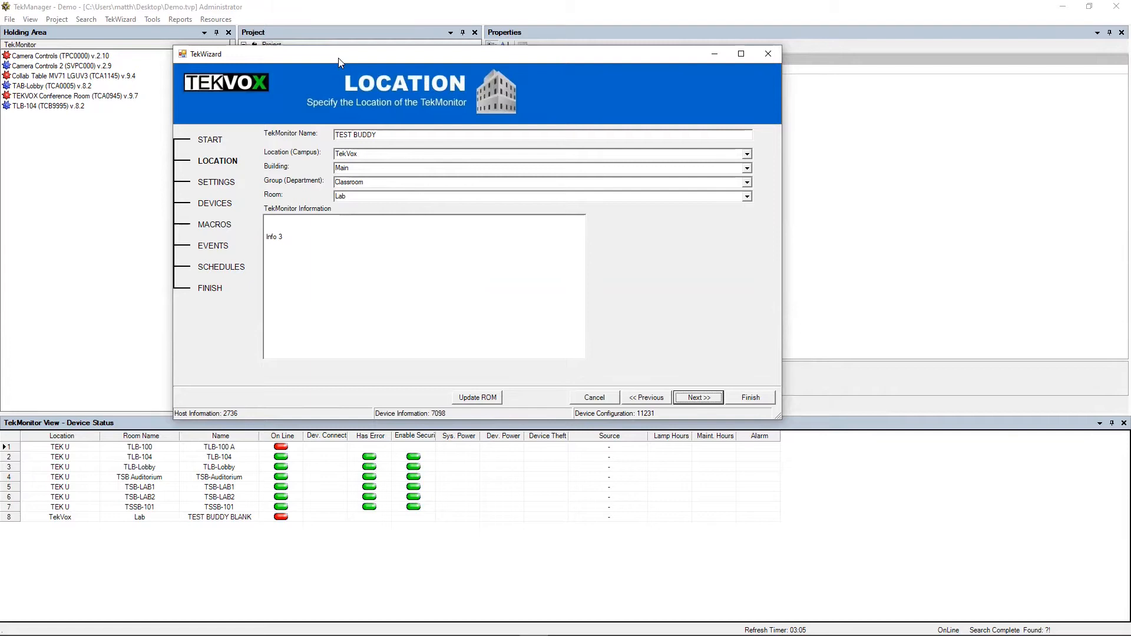
- Rename the TekMonitor to ENG 101
left_click_drag(338, 58, 574, 64)
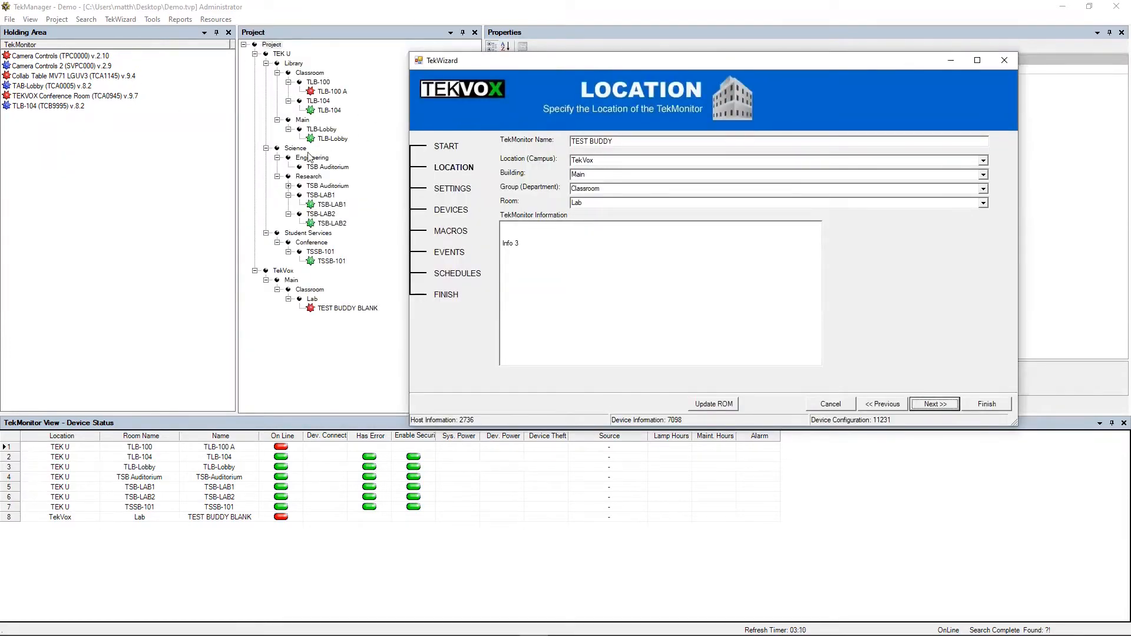
left_click_drag(616, 142, 566, 144)
type("ENG 101")
- Change the campus to TekVox Offices and the building to Engineering Building
left_click(613, 159)
key("Right")
type("Offices")
left_click(594, 176)
type("Engineering Building")
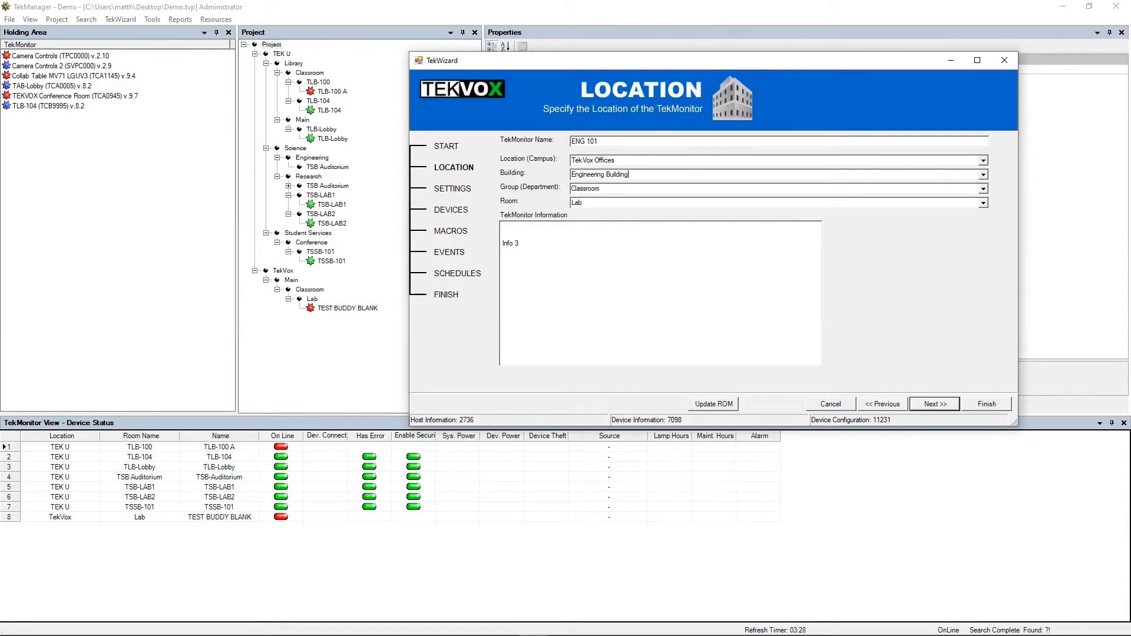
left_click(607, 190)
- Replace the Classroom group with Conference and the Lab room with ENG 101
left_click(640, 174)
key("Tab")
left_click(609, 188)
double_click(609, 188)
type("Con")
type("fe")
type("rn")
type("ence ")
type("R")
key("BackSpace")
key("BackSpace")
left_click(596, 203)
type("ENG 101")
- Add an information line reading 'ENG 101 Deivce Temple' at the top of TekMonitor Information
right_click(531, 225)
left_click(702, 262)
right_click(554, 226)
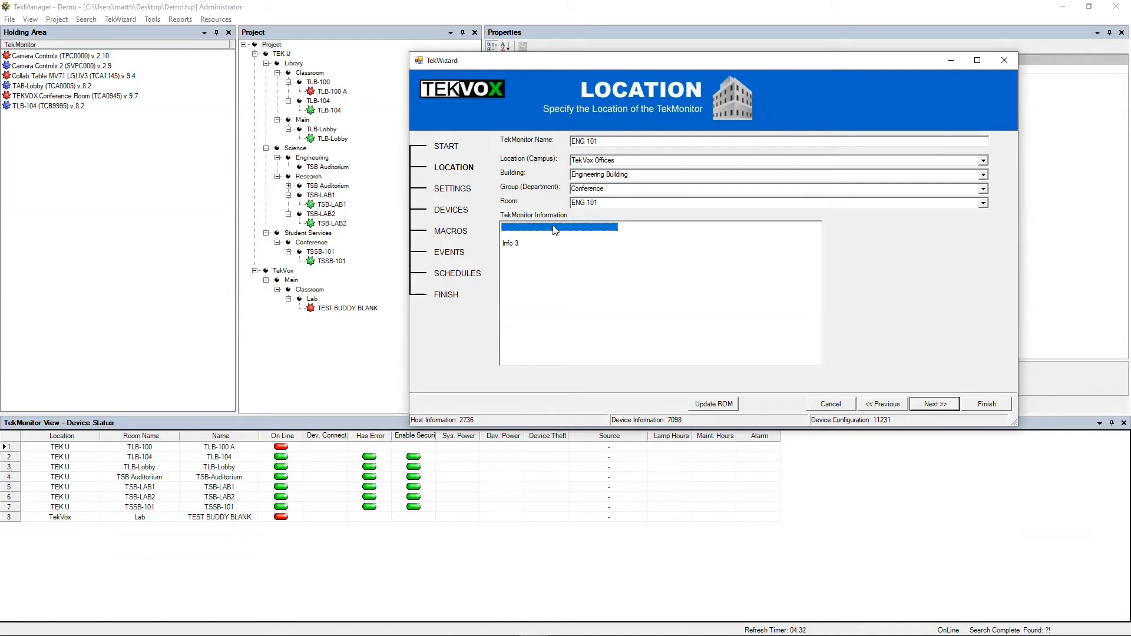
left_click(583, 244)
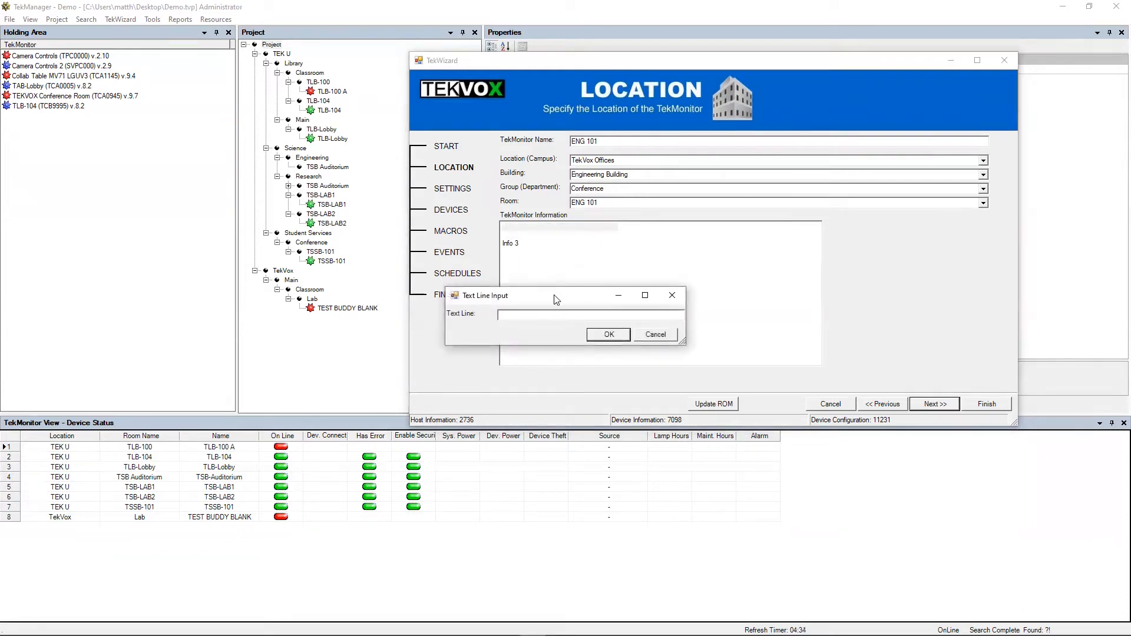
left_click_drag(553, 298, 701, 244)
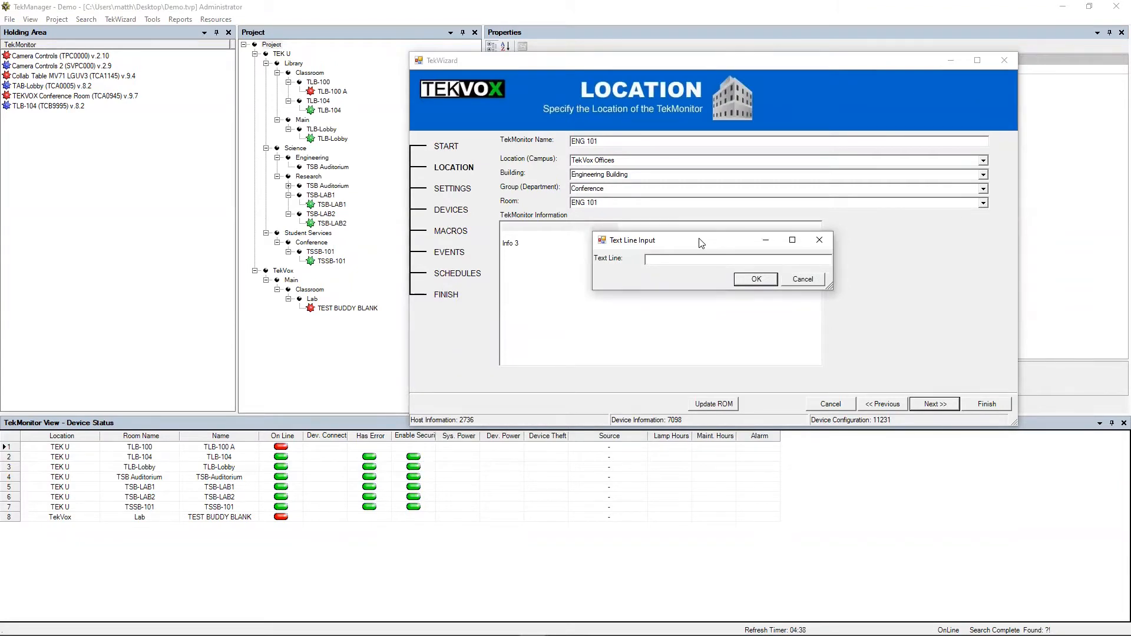
type("E")
key("BackSpace")
key("BackSpace")
type("ENG 101 Deivce")
type("Temple")
left_click(755, 279)
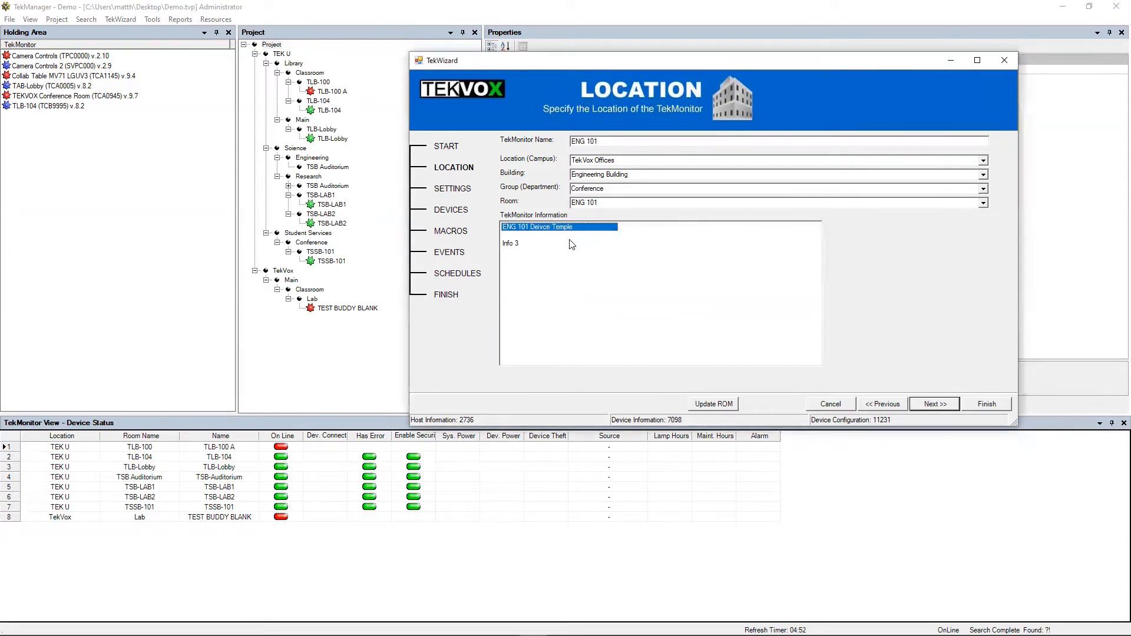
left_click(570, 244)
- Edit the first information line to read 'ENG 101 Deivce Templet'
right_click(570, 243)
right_click(562, 234)
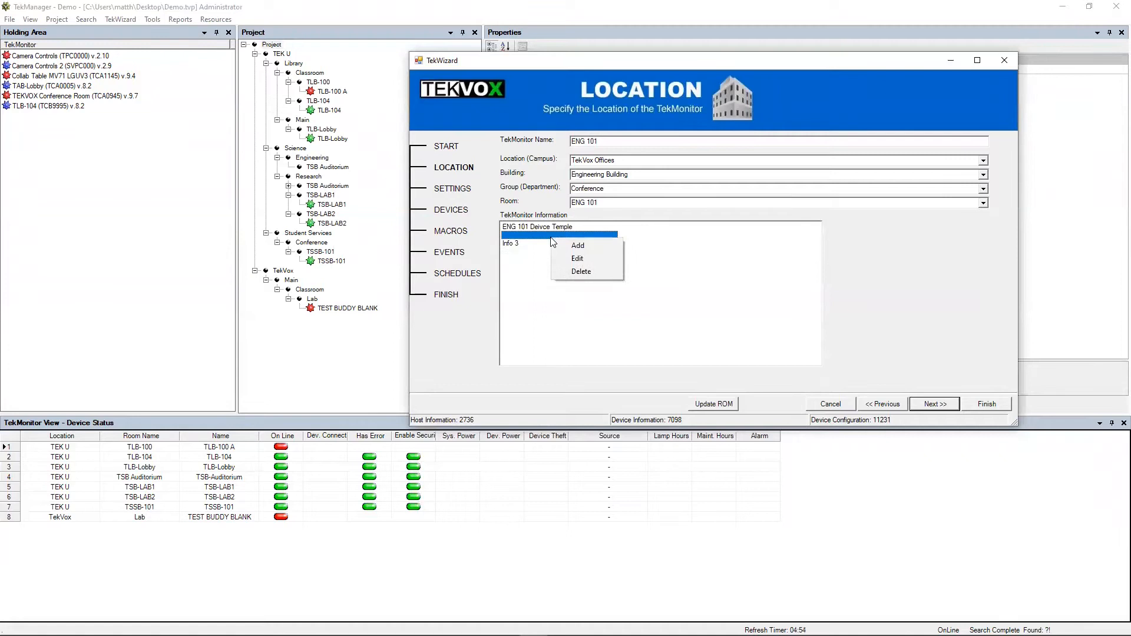
left_click(588, 251)
left_click(592, 315)
type("t")
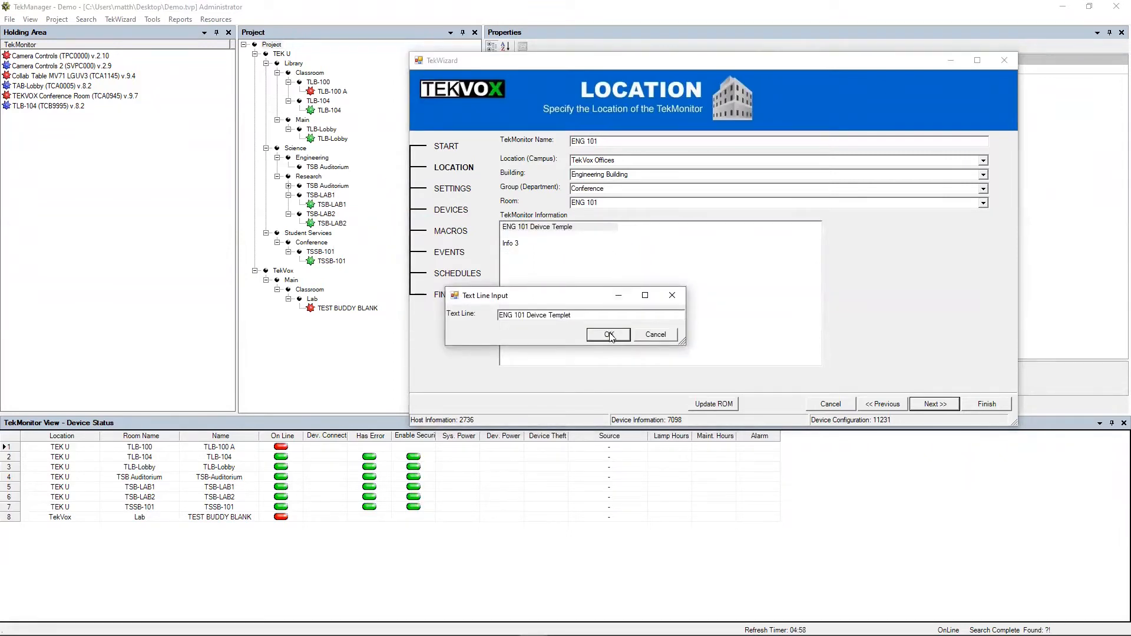
left_click(611, 334)
- Add a new information line above Info 3 and type 'ENG 101 Touch Pad Project'
left_click(530, 245)
right_click(531, 245)
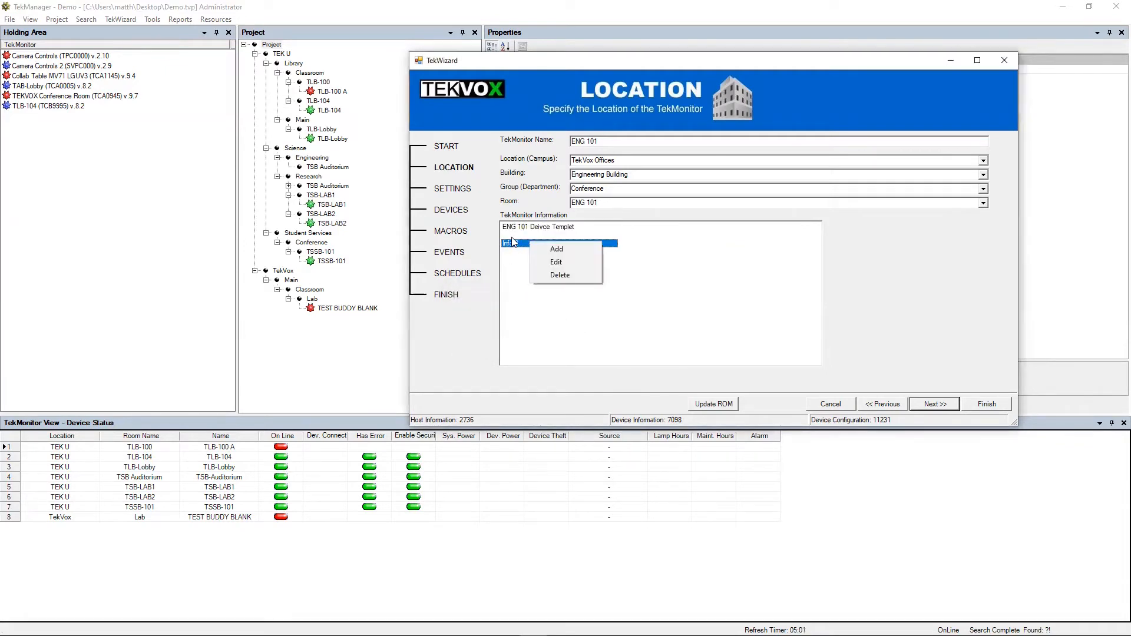
left_click(538, 257)
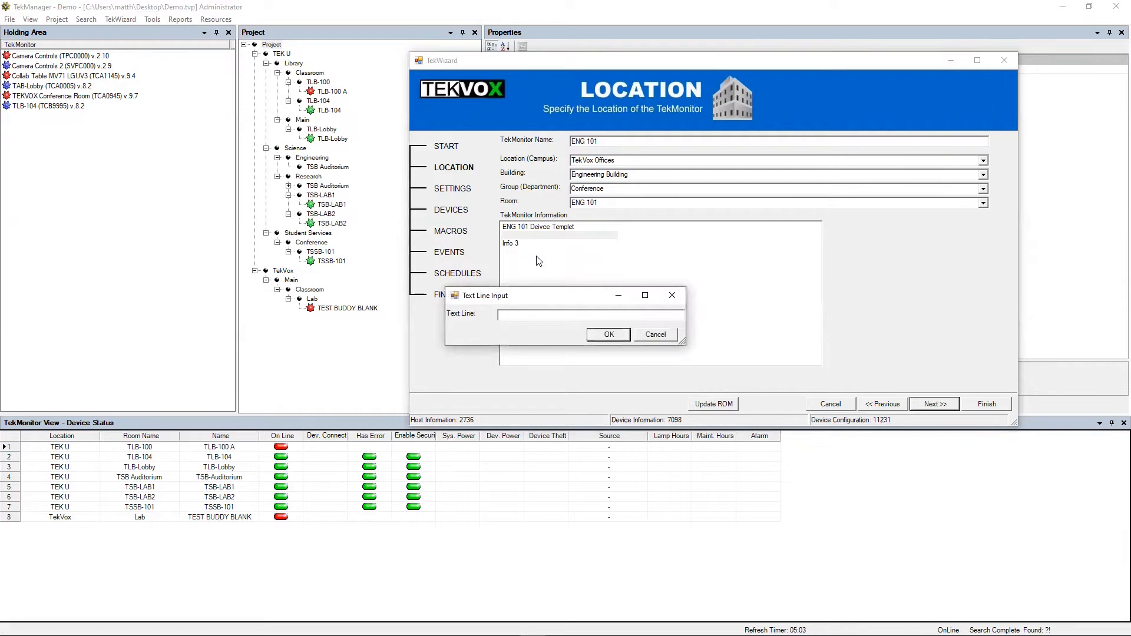
type("Touch")
key("BackSpace")
key("BackSpace")
key("BackSpace")
type("Touch")
key("ctrl+a")
key("BackSpace")
type("ENG 101 ENG")
key("BackSpace")
key("BackSpace")
key("BackSpace")
type("T")
type("ch Pad P")
- Confirm the ENG 101 Touch Pad Project line, leaving Info 3 unchanged
left_click(608, 335)
left_click(526, 245)
double_click(527, 247)
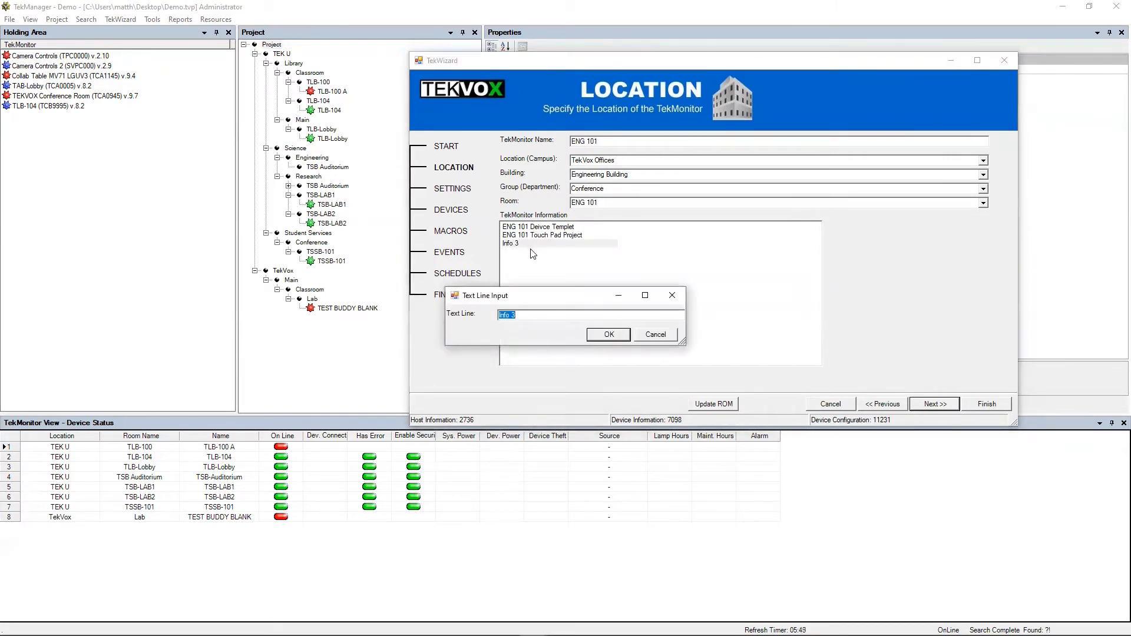
left_click(655, 335)
- Add Info 4 and Info 5 information lines and advance to the Settings page
right_click(556, 270)
left_click(566, 272)
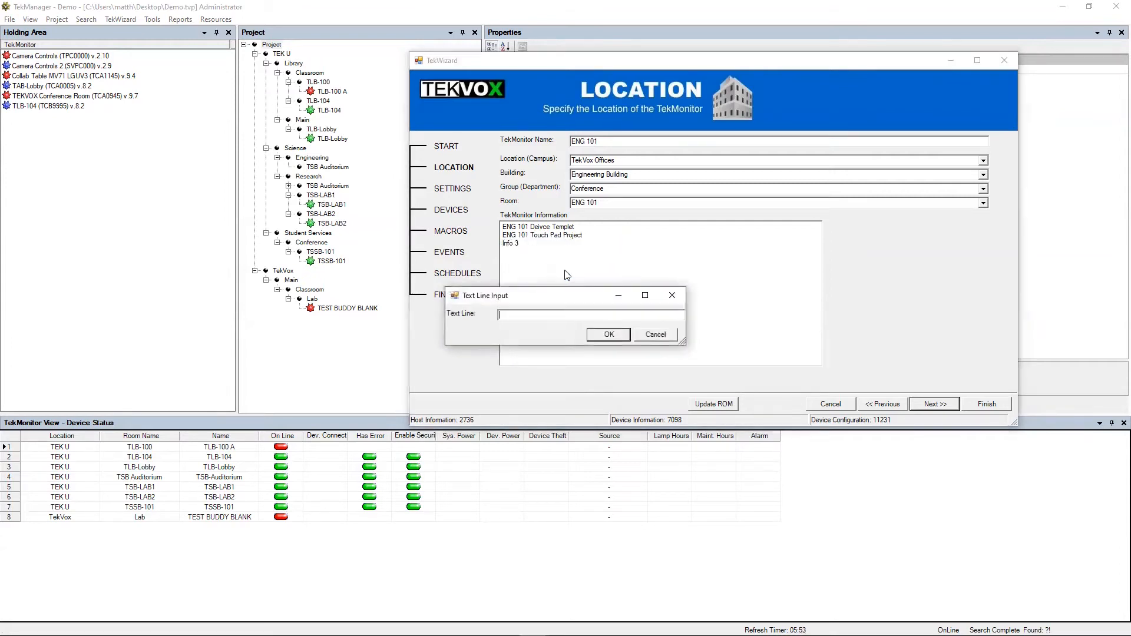
type("In")
type("fo 4")
left_click(604, 334)
right_click(509, 268)
left_click(533, 271)
type("Info 5")
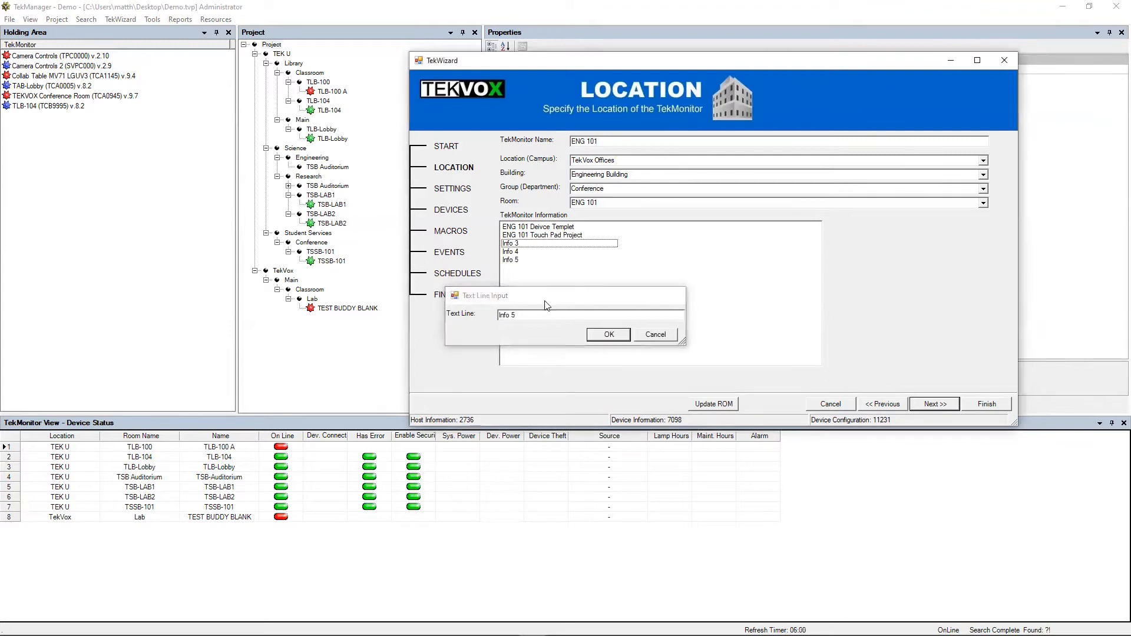
key("Return")
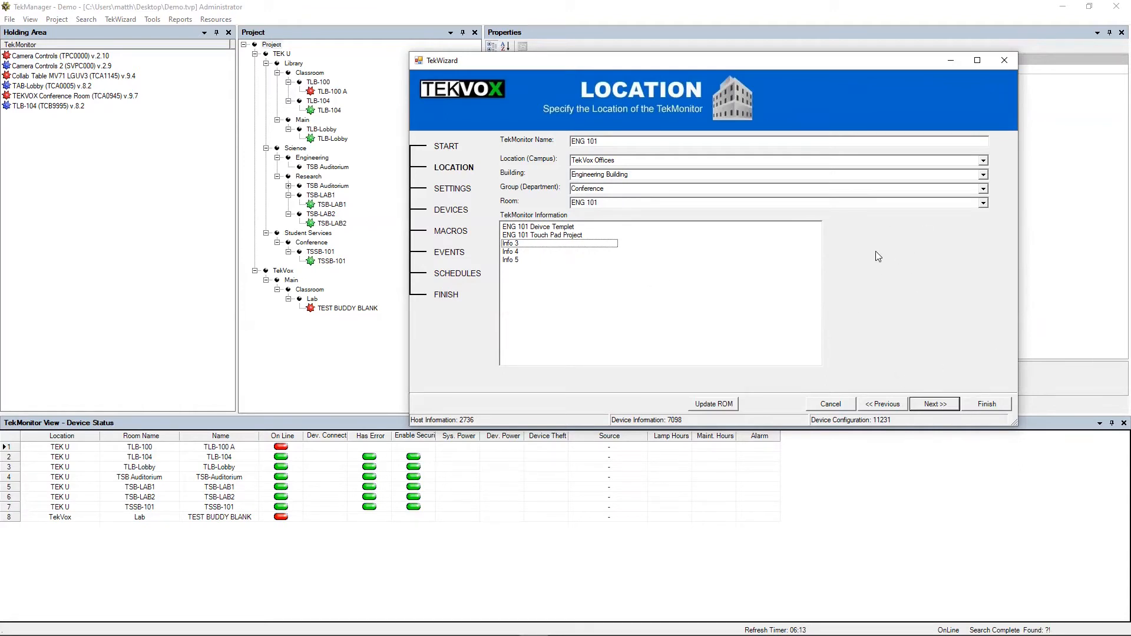
left_click(936, 404)
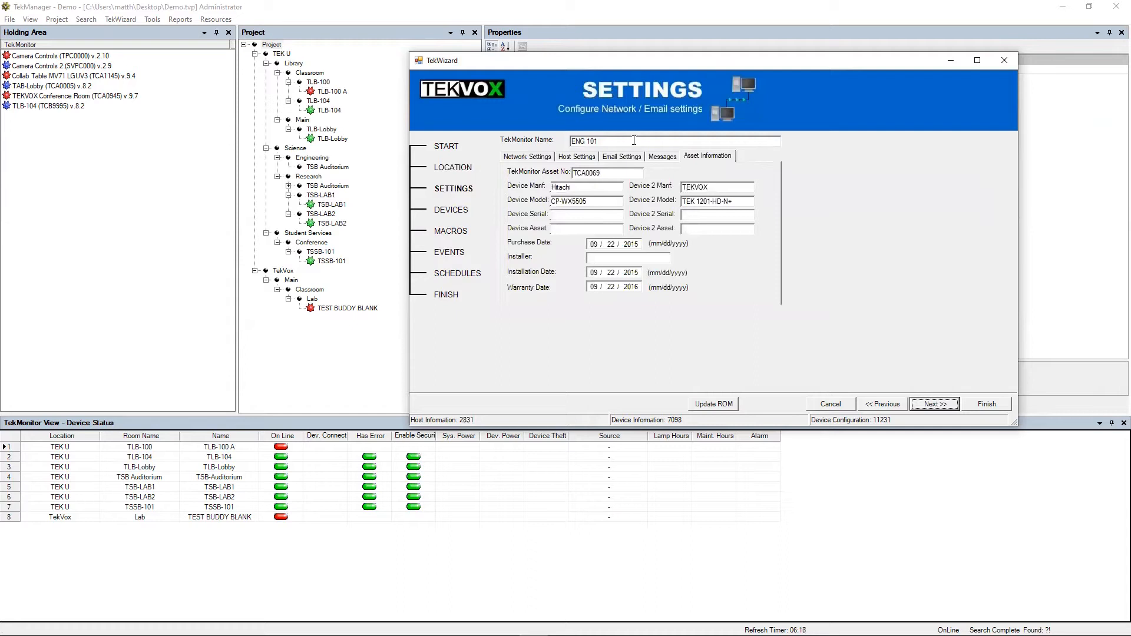
- Show Network Settings and turn off 'Get IP address from DHCP'
left_click(530, 158)
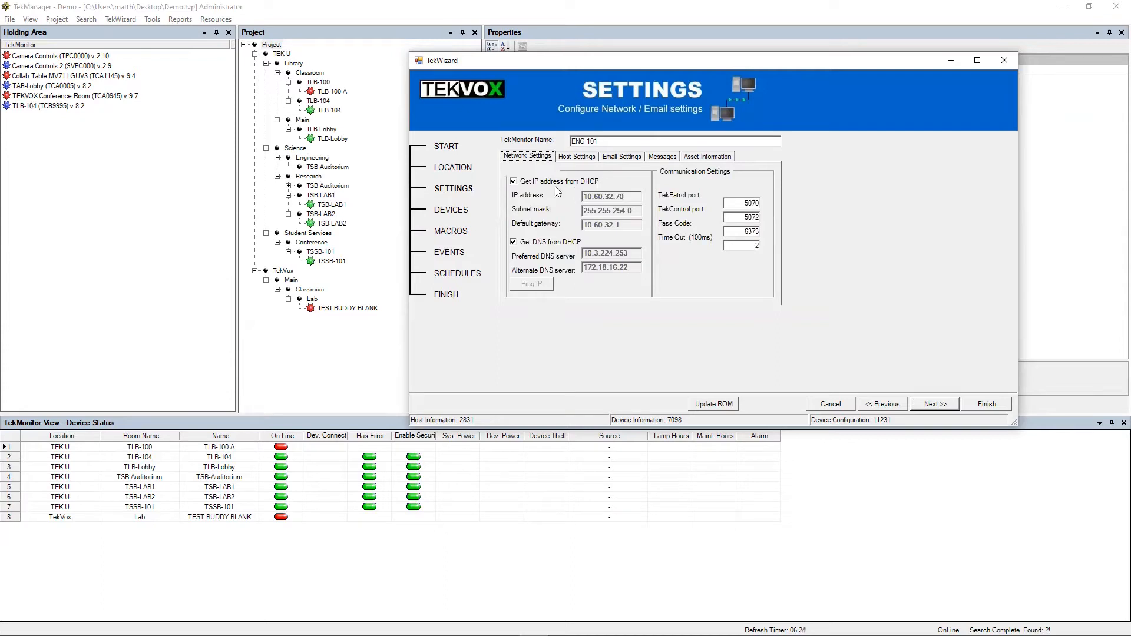
left_click(526, 183)
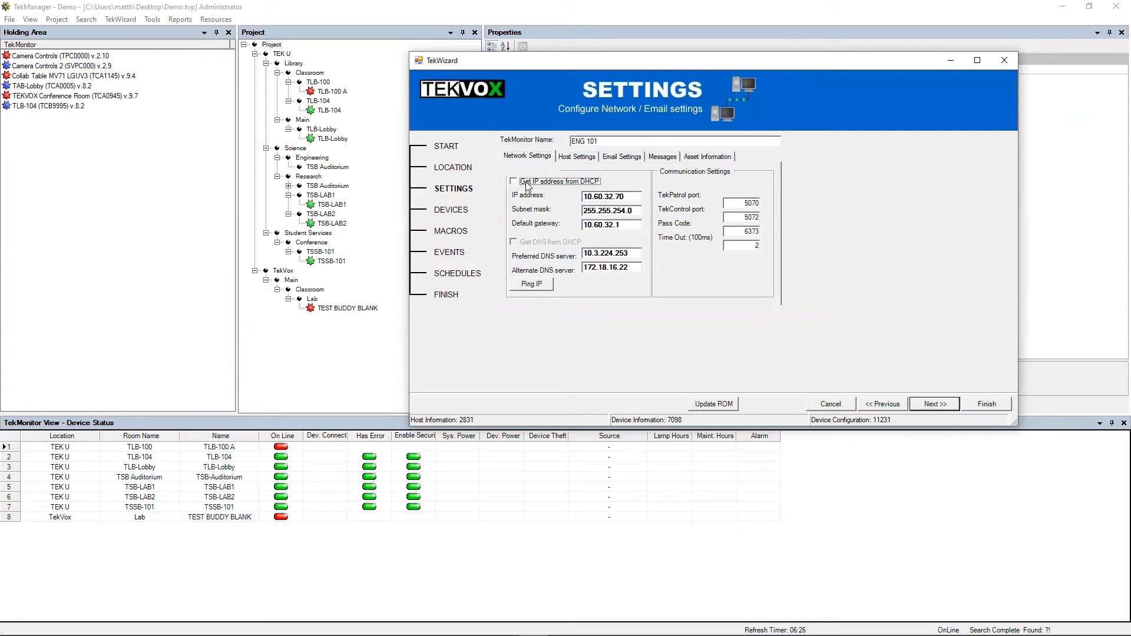
left_click(529, 183)
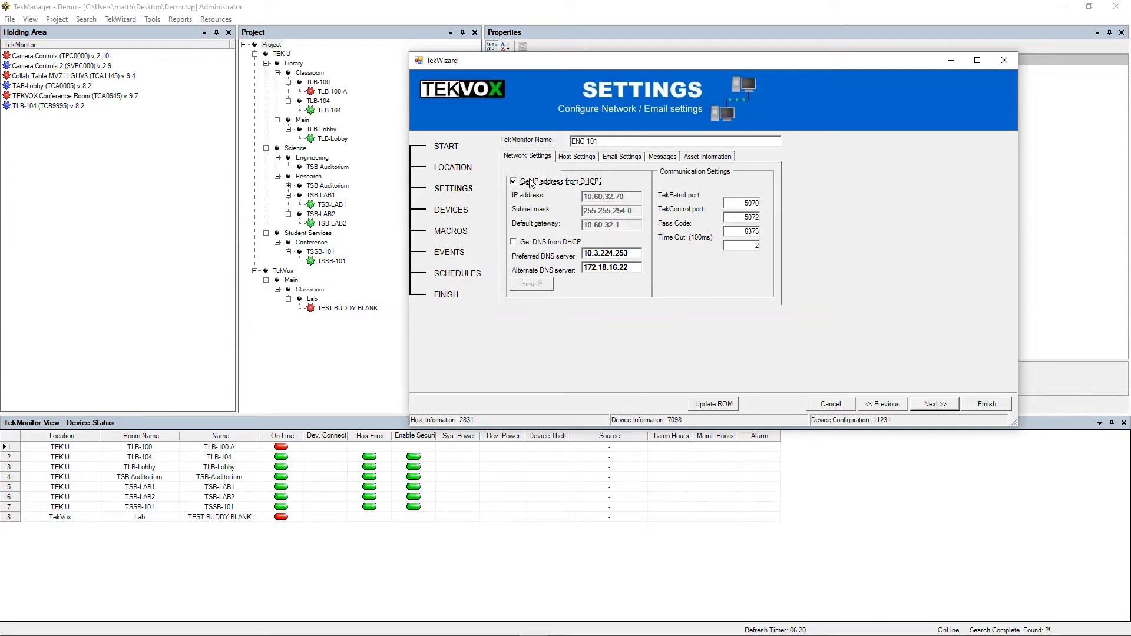
left_click(586, 183)
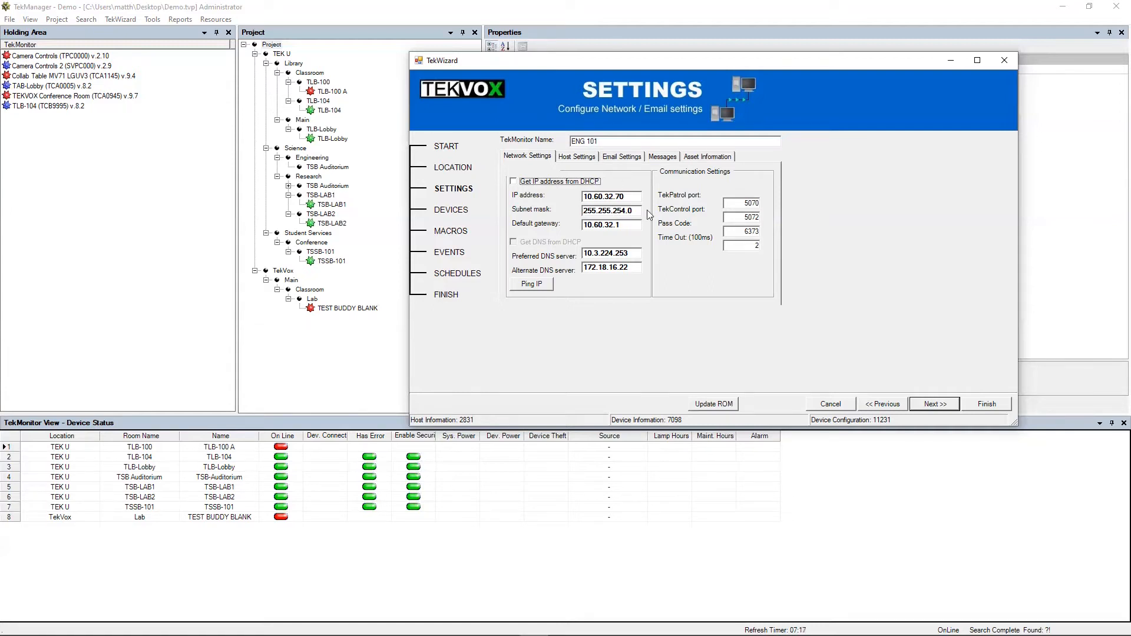
- Re-enable IP from DHCP, set Time Out to 2, and enable DNS from DHCP
left_click(526, 181)
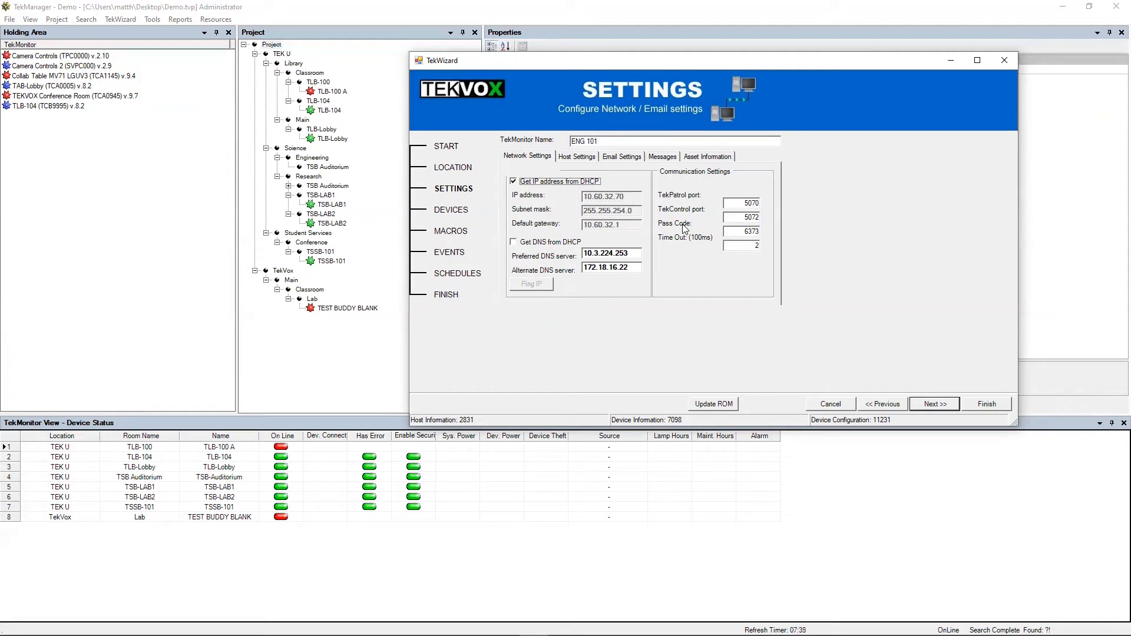
double_click(742, 232)
left_click(734, 245)
type("2")
left_click(543, 242)
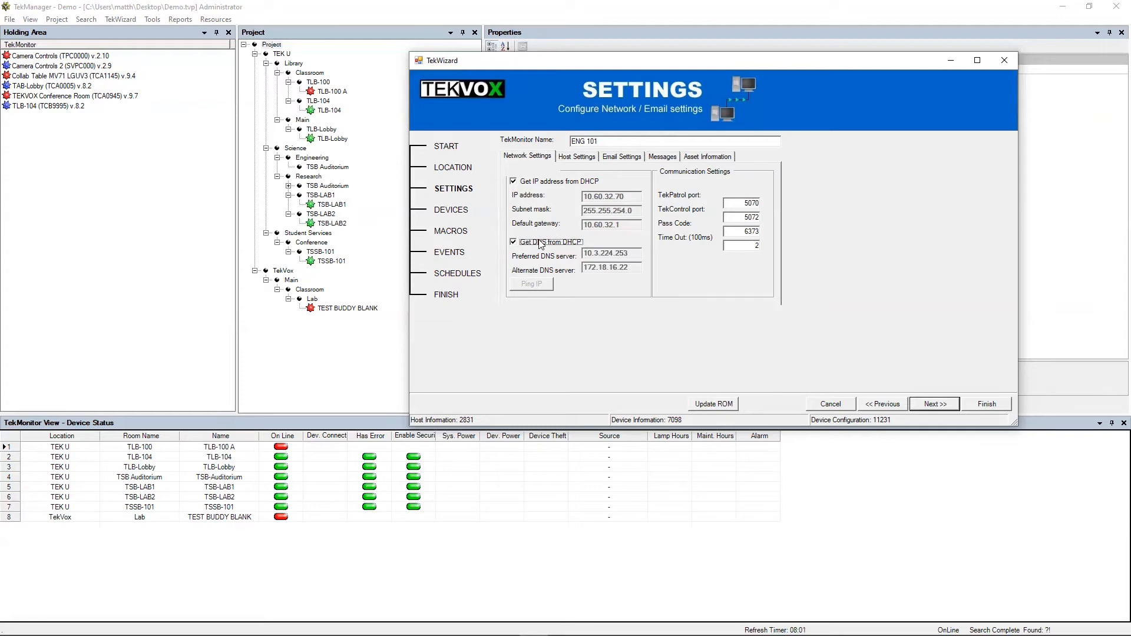
left_click(581, 160)
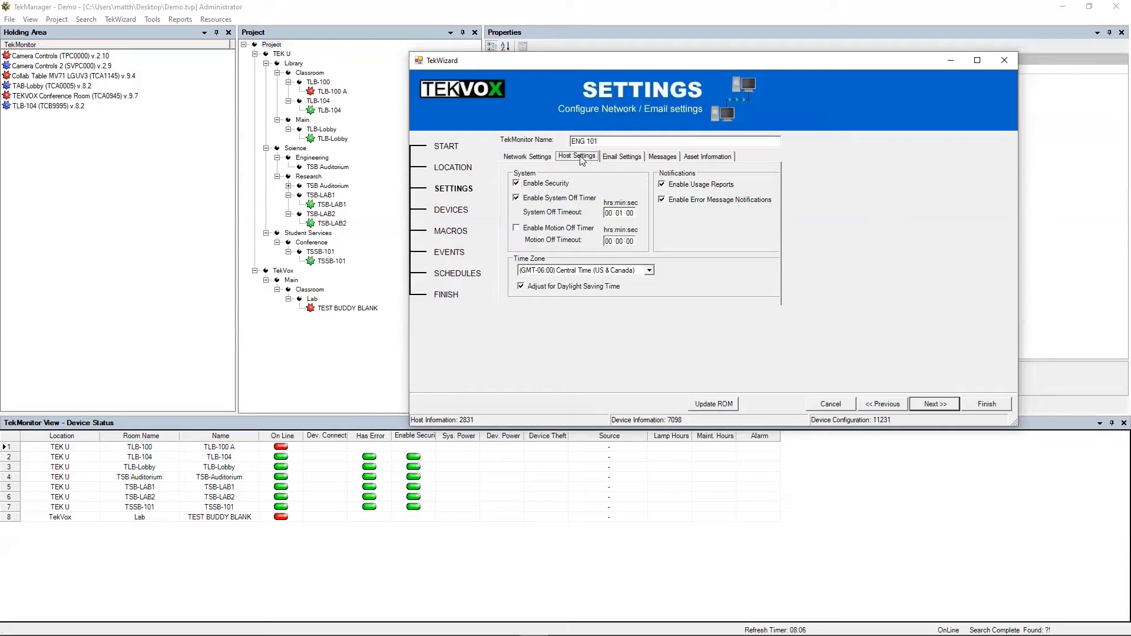
- Keep the time zone at Central Time (US & Canada), then show Email Settings
left_click(535, 188)
left_click(649, 271)
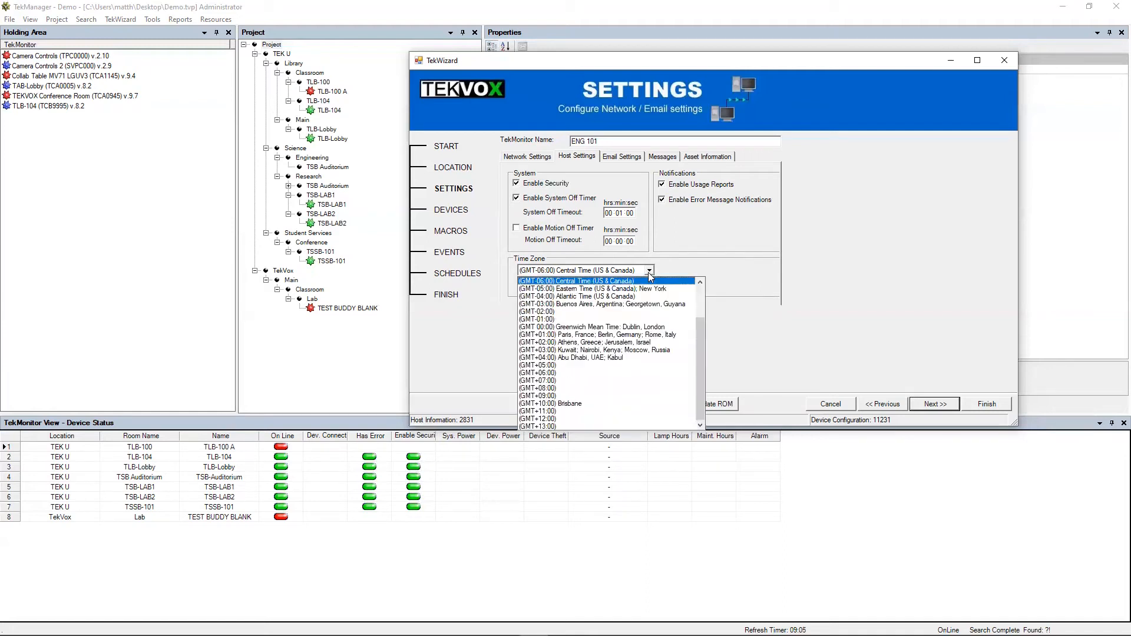
left_click(606, 282)
left_click(594, 271)
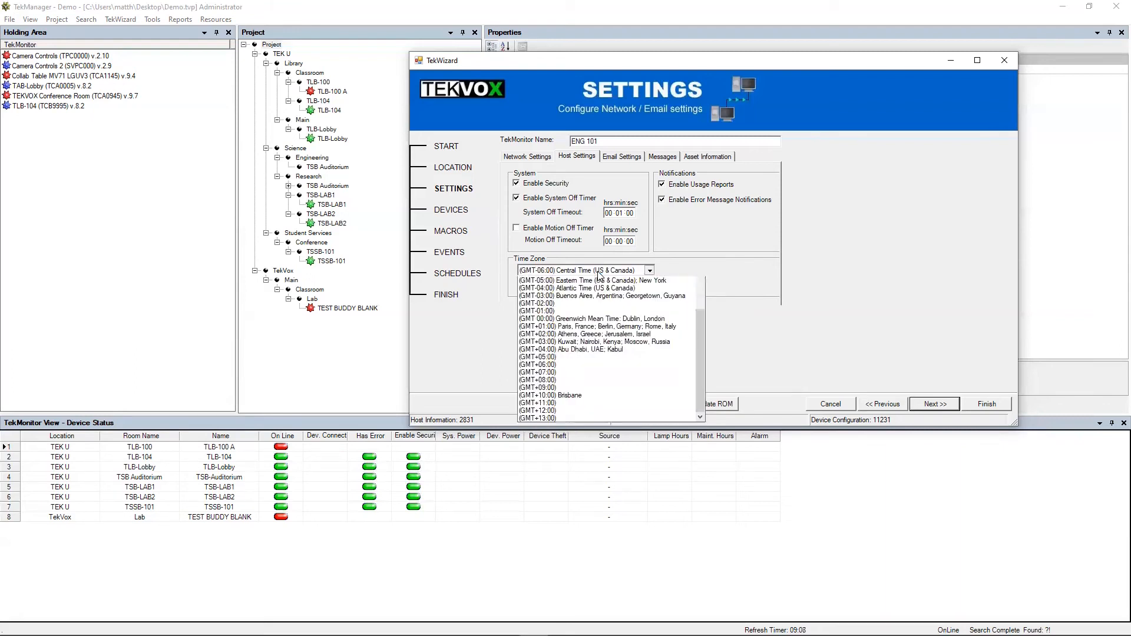
left_click(682, 262)
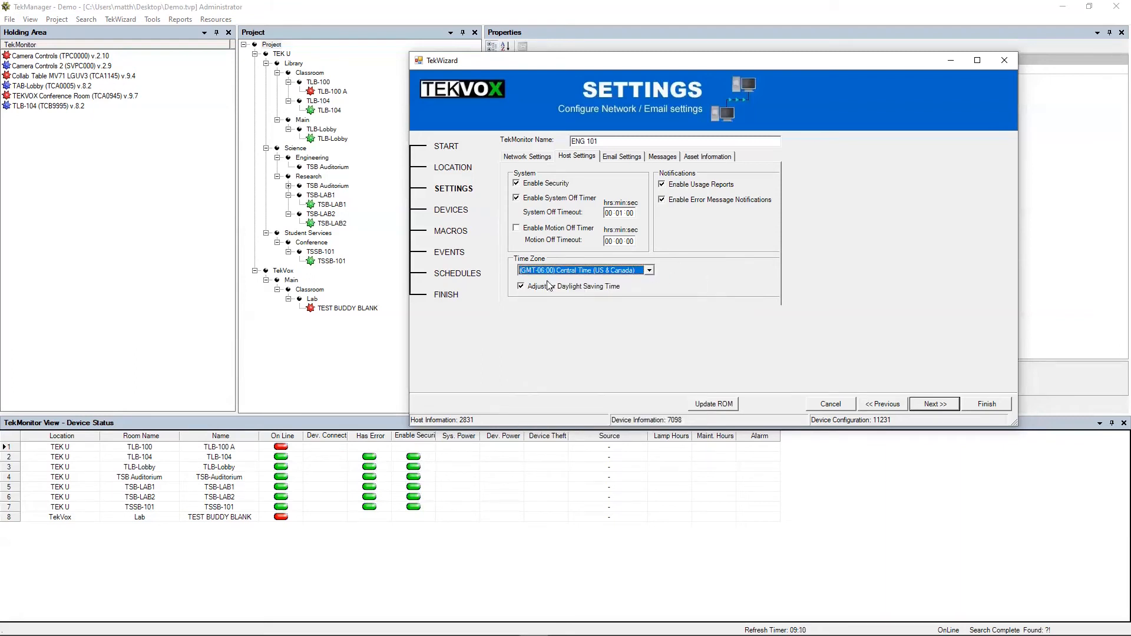
left_click(636, 162)
left_click(603, 181)
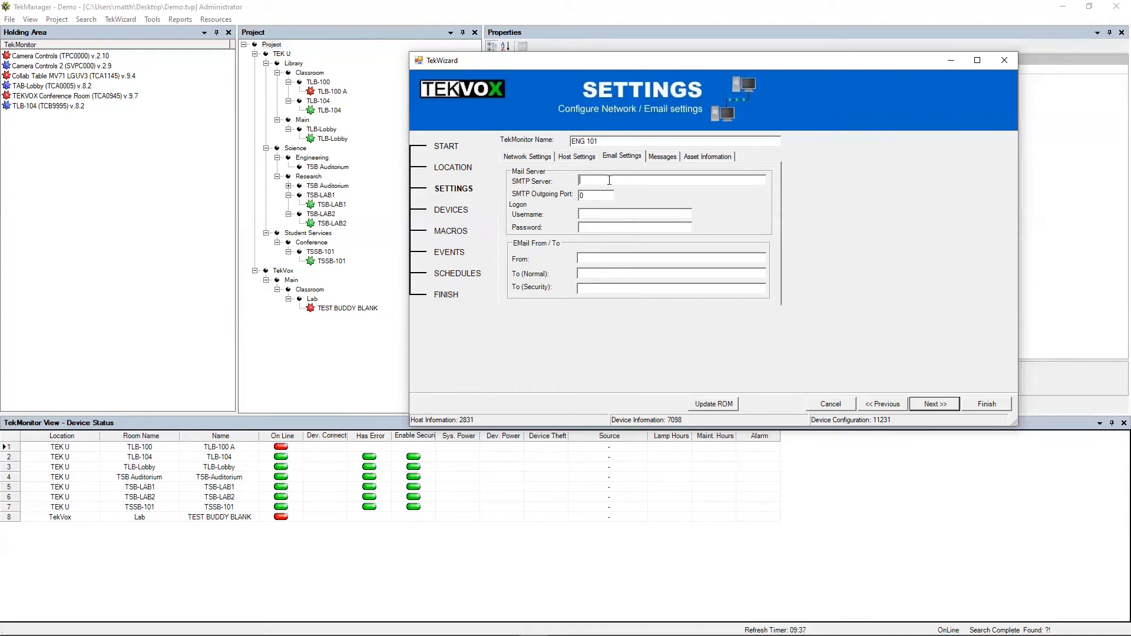
type("www.")
type("smtp")
key("BackSpace")
key("BackSpace")
key("BackSpace")
type("emaxple.smtp")
key("Tab")
type("25")
left_click(617, 213)
type("adm******************")
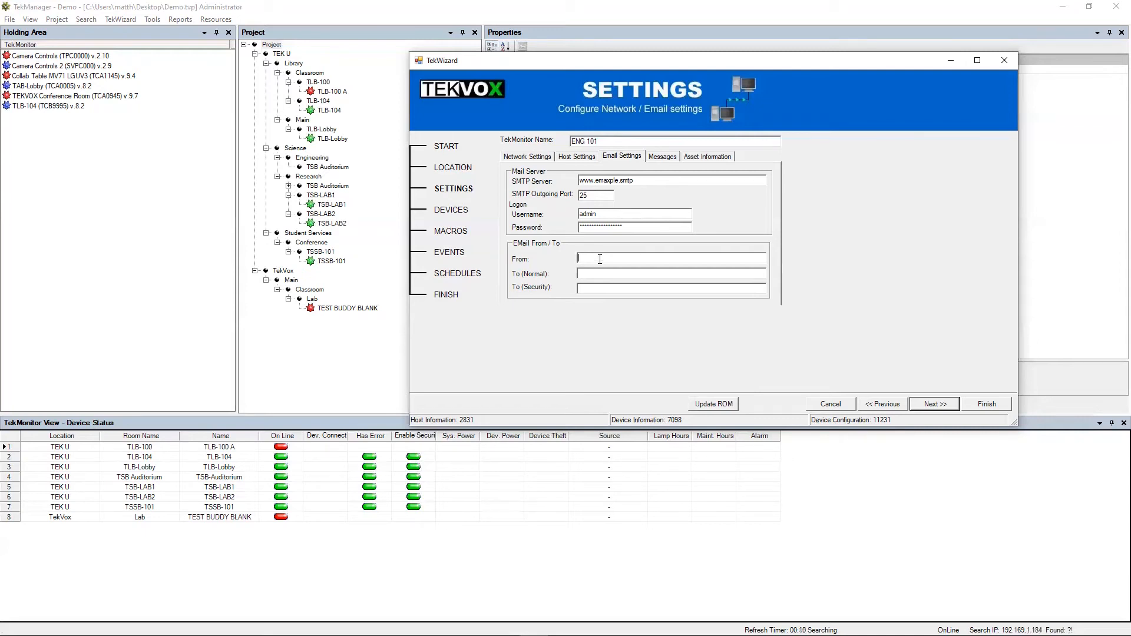
- Fill in ENG 101's From, To (Normal) and To (Security) e-mail addresses, then show the message subjects
type("ek3")
type("@e")
type("xample")
type(".com")
type("hel")
type("p")
type("des")
type("k@")
type("exmaple")
type(".com")
key("Tab")
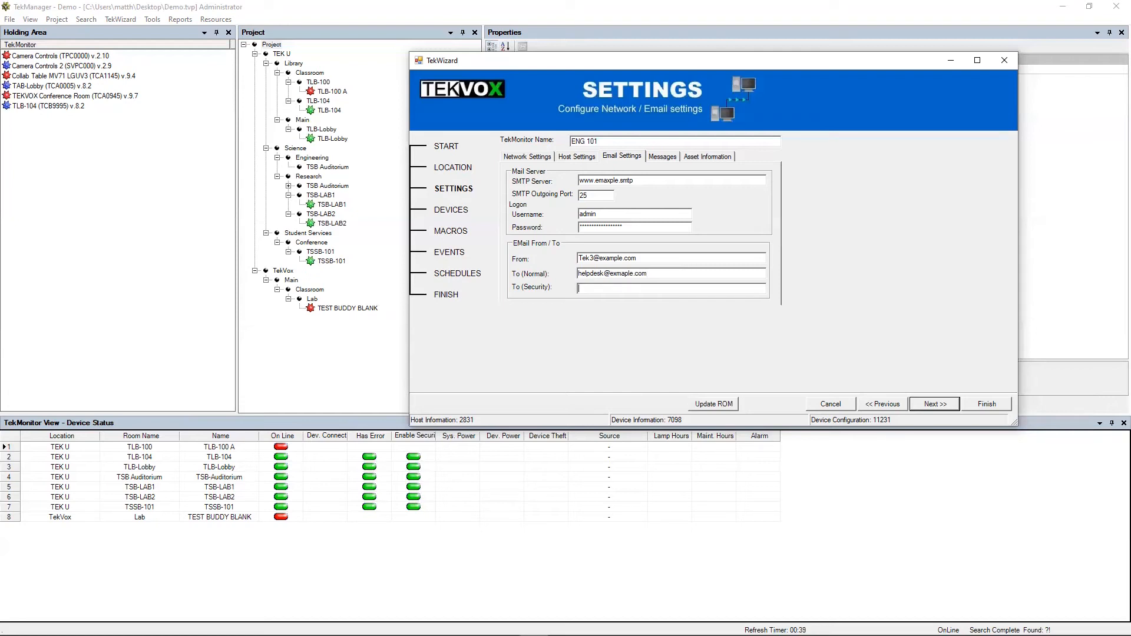
type("secuirity@example.com")
left_click(662, 158)
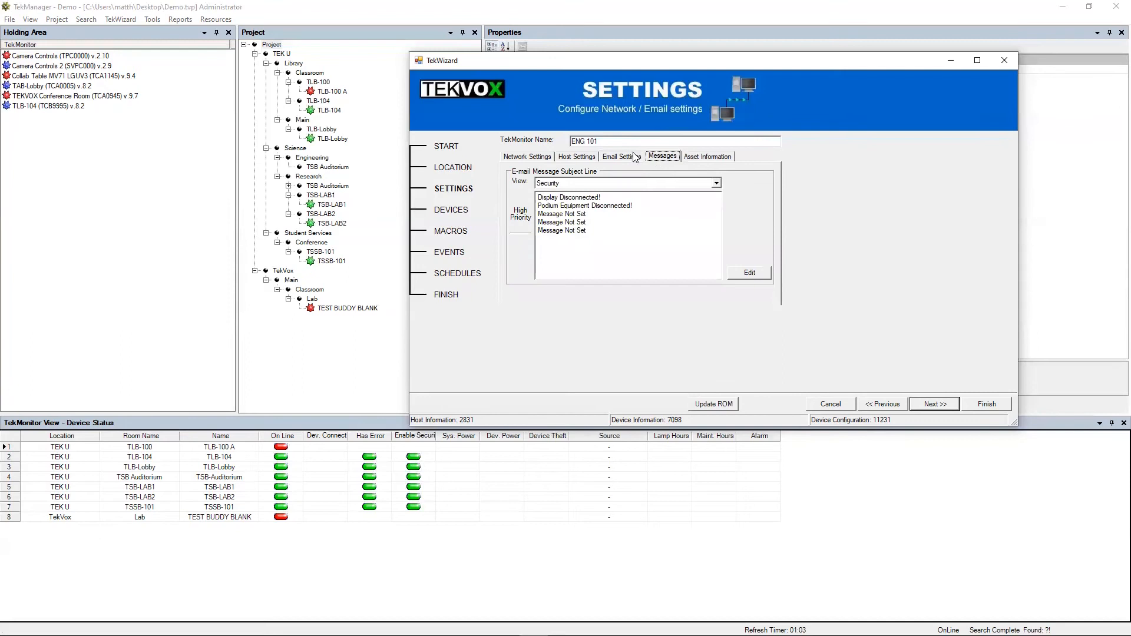
- Show the Normal and High Priority messages and set the first Normal subject to 'AV Help Need in Room ENG 101'
left_click(645, 184)
left_click(611, 194)
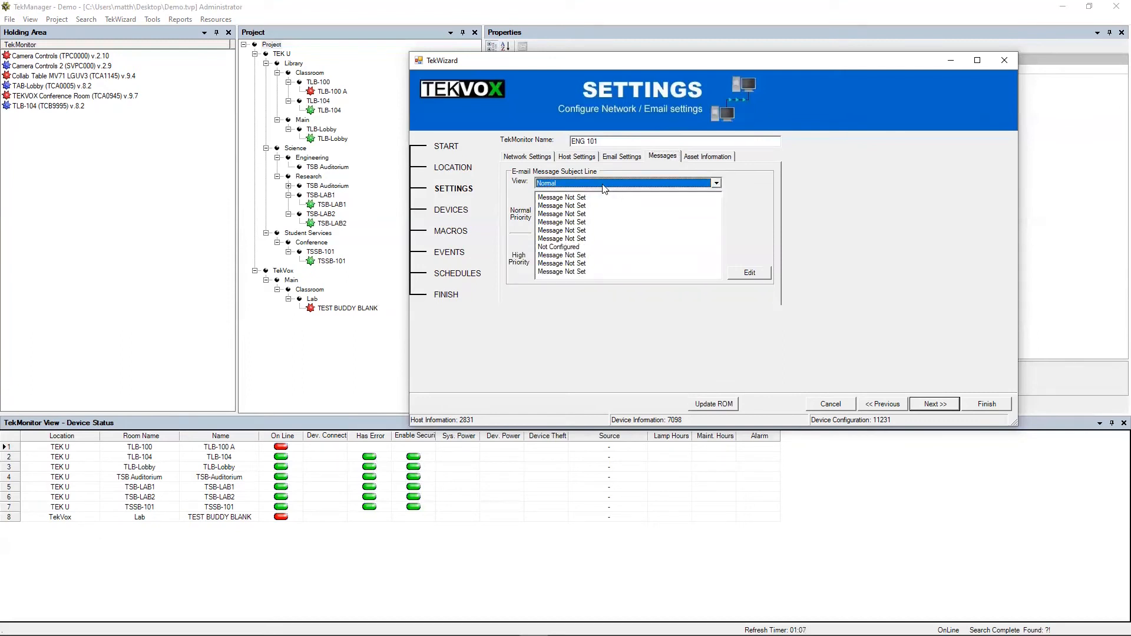
left_click(565, 199)
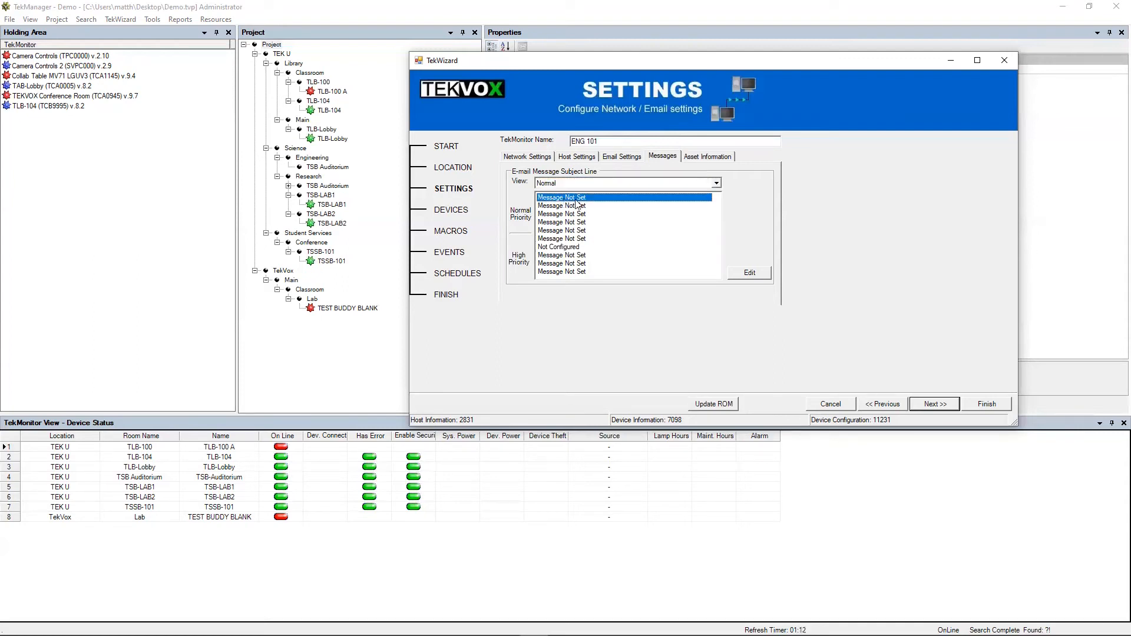
left_click(751, 273)
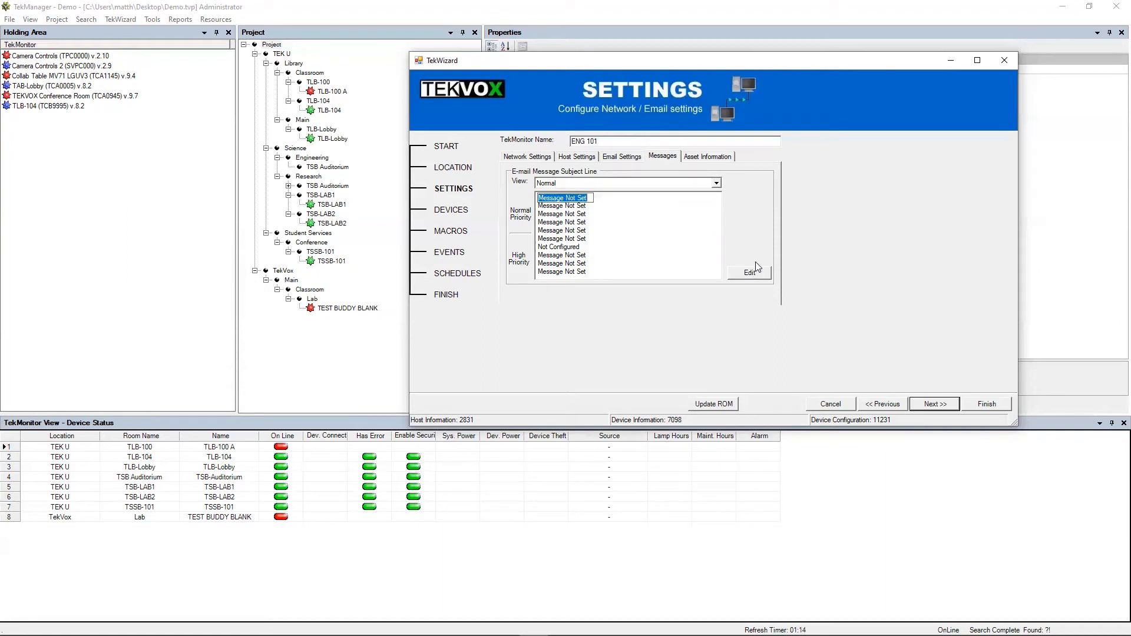
type("AV Help Need in Room ENG ")
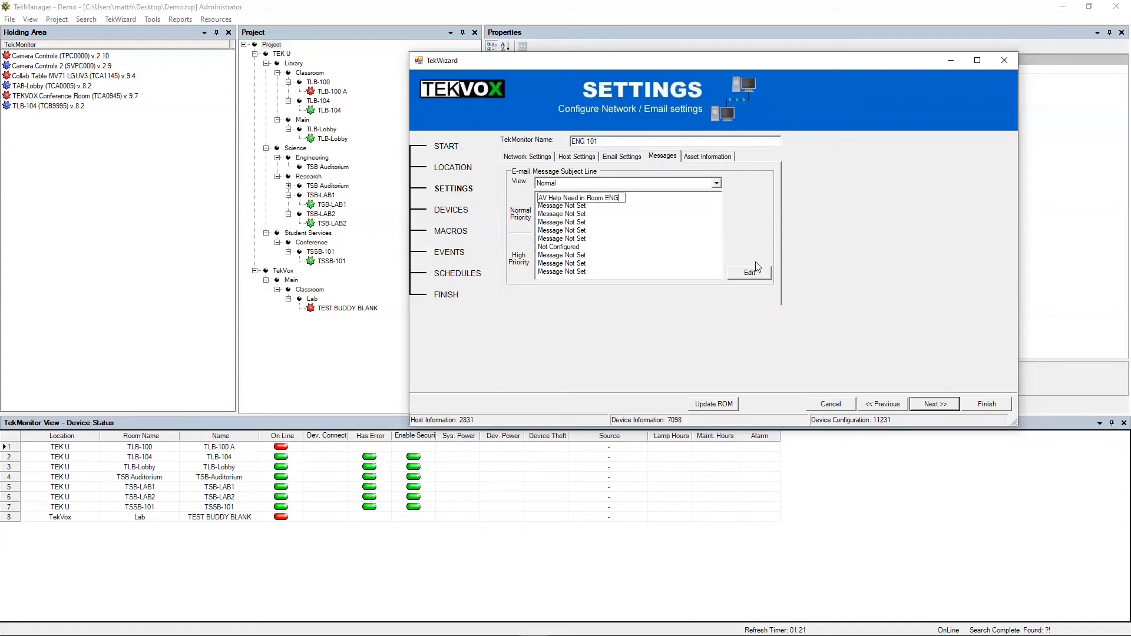
type("101")
left_click(599, 221)
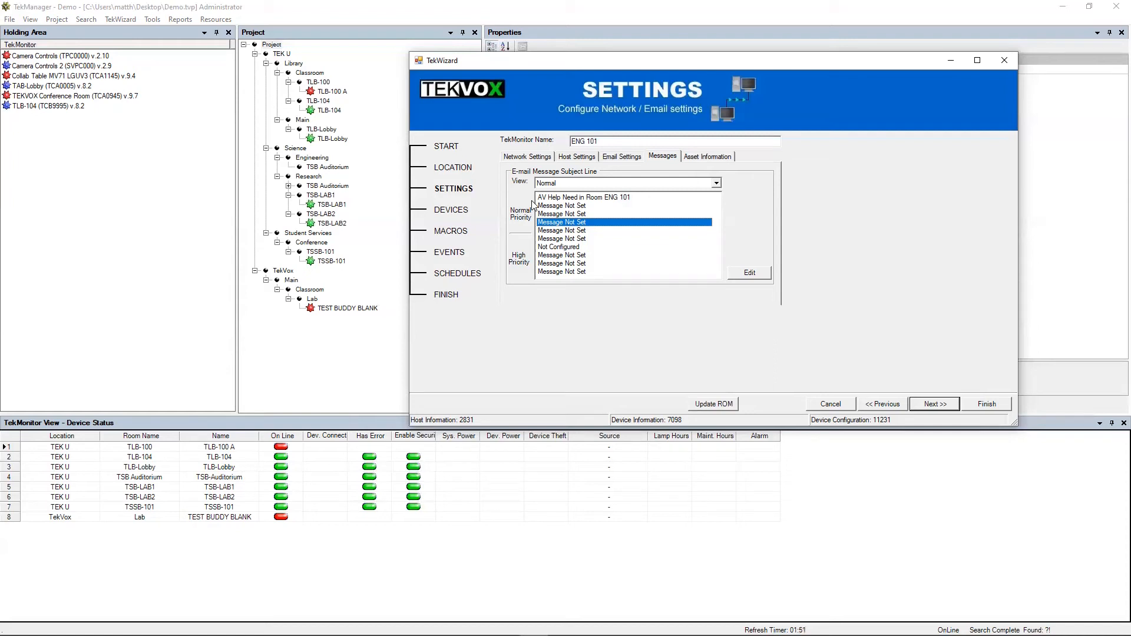
- Switch the message view to Security and select the Display Disconnected! subject
left_click(580, 183)
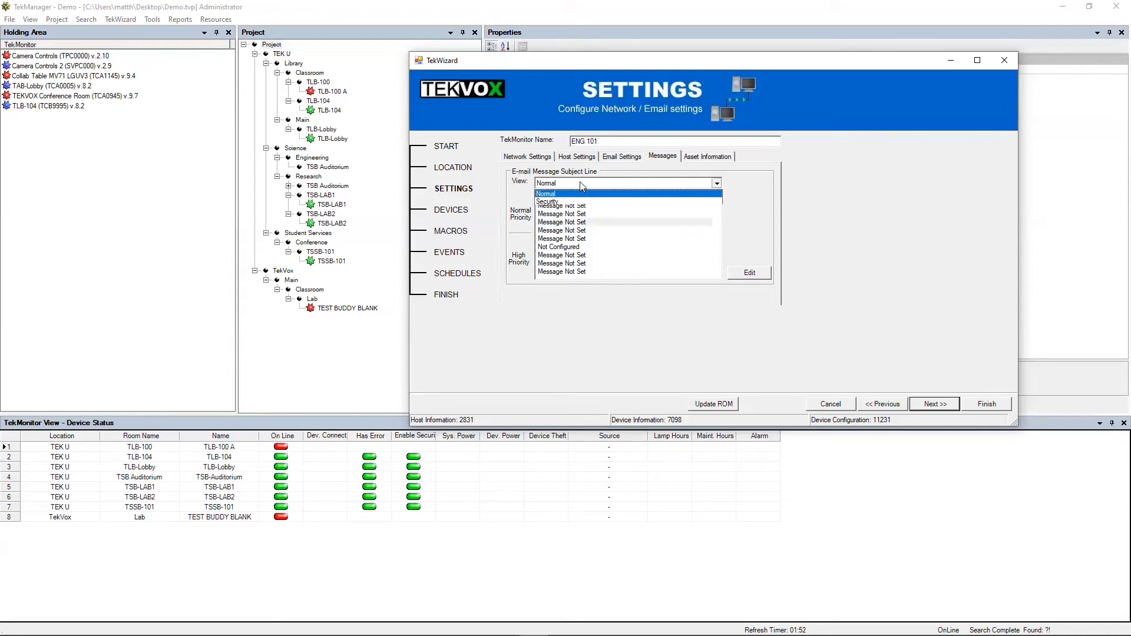
left_click(563, 202)
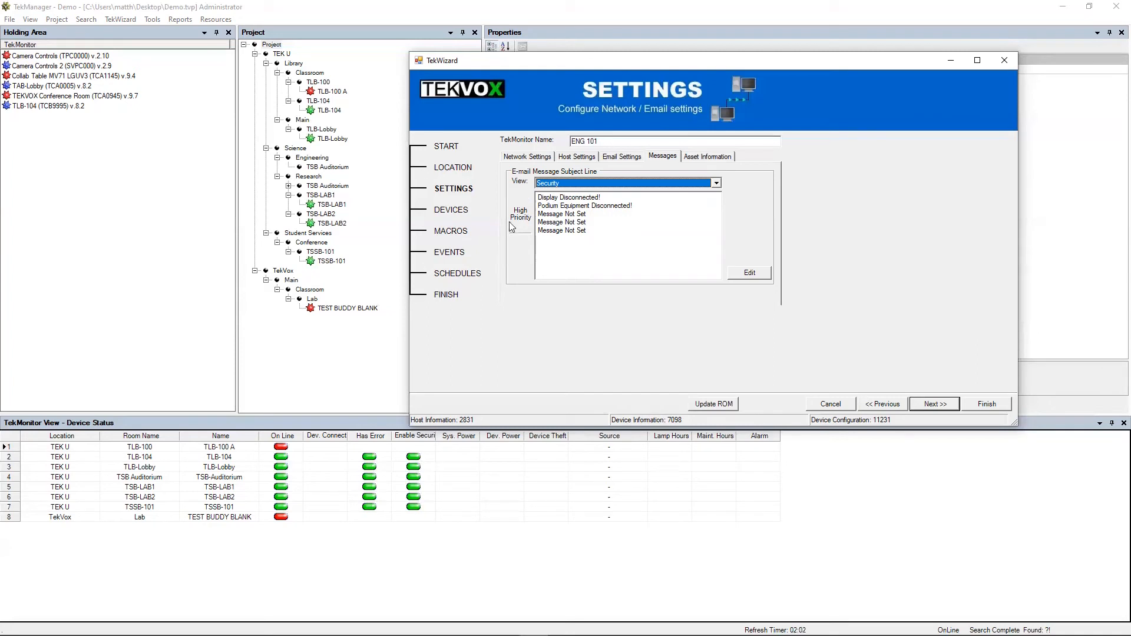
left_click(555, 200)
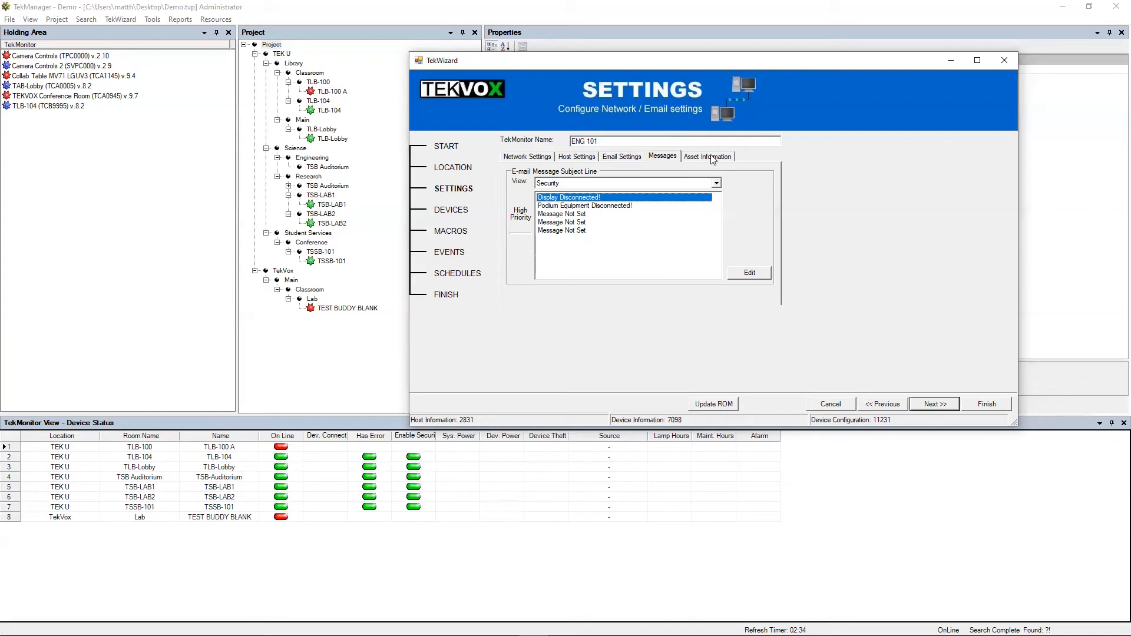
- Show the Asset Information tab and select the TekMonitor asset number TCA0069
left_click(712, 159)
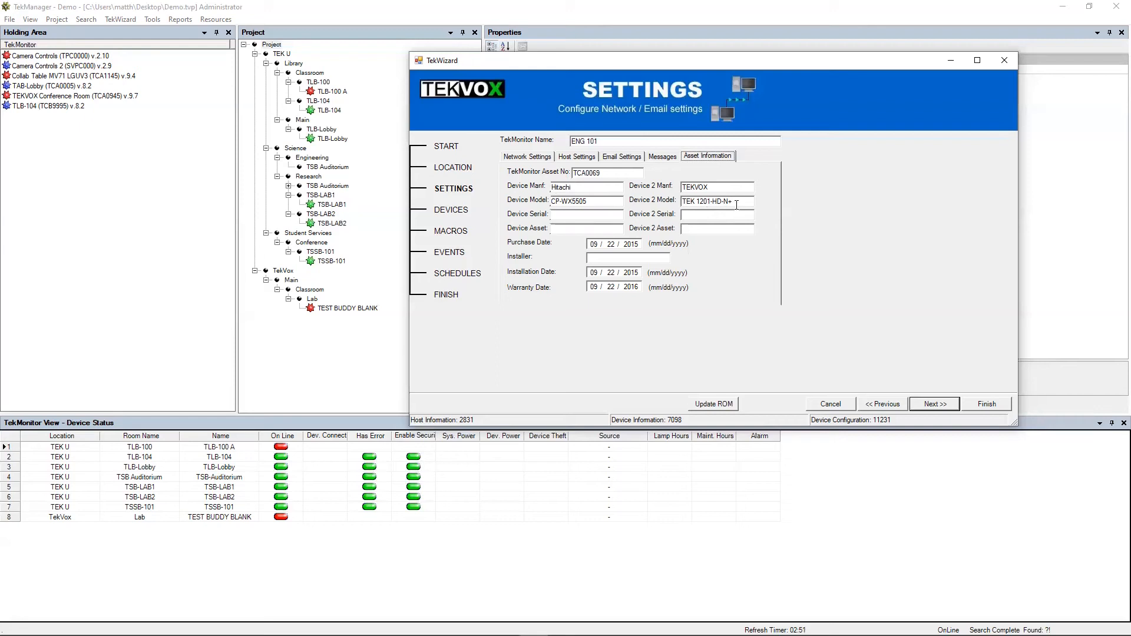
left_click(595, 214)
left_click_drag(601, 173, 546, 174)
- Enter Device Serial 1234567, Device Asset 7654321, Device 2 Asset 7654322 and Device 2 Serial 23456
left_click(568, 216)
left_click(583, 215)
type("1234567")
left_click(563, 229)
type("7654321")
left_click(708, 230)
type("7654322")
left_click(689, 215)
type("23456")
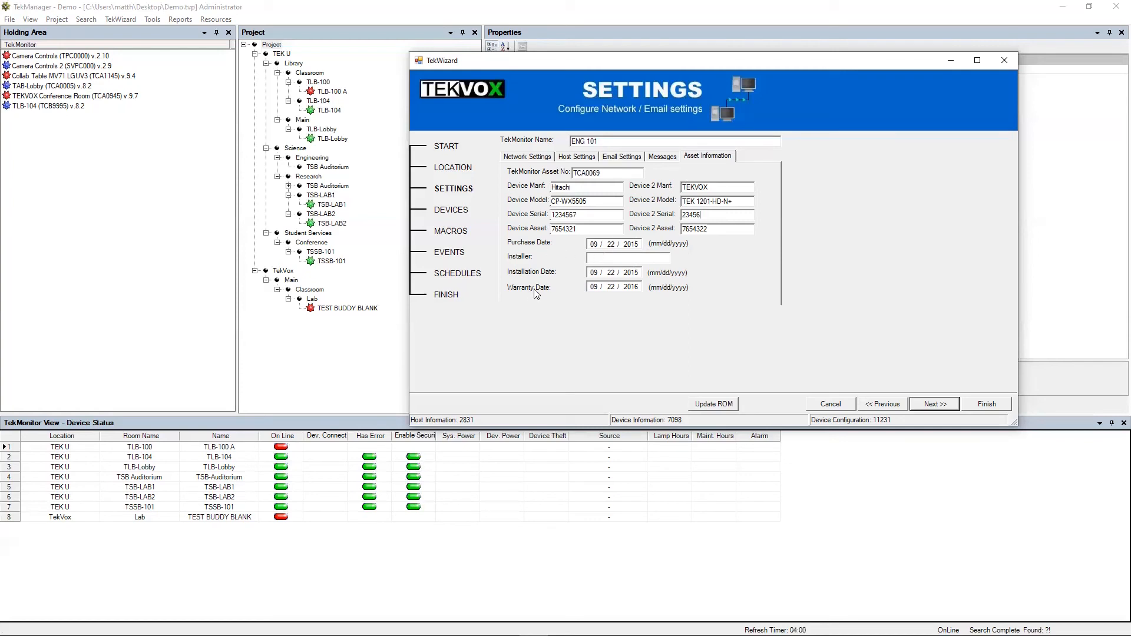
- Change the purchase year to 2021, the installer to Installer INC, and the warranty year to 2024
left_click(640, 243)
key("BackSpace")
key("BackSpace")
type("21")
type("nstaller INC")
key("BackSpace")
key("BackSpace")
type("24")
left_click(631, 273)
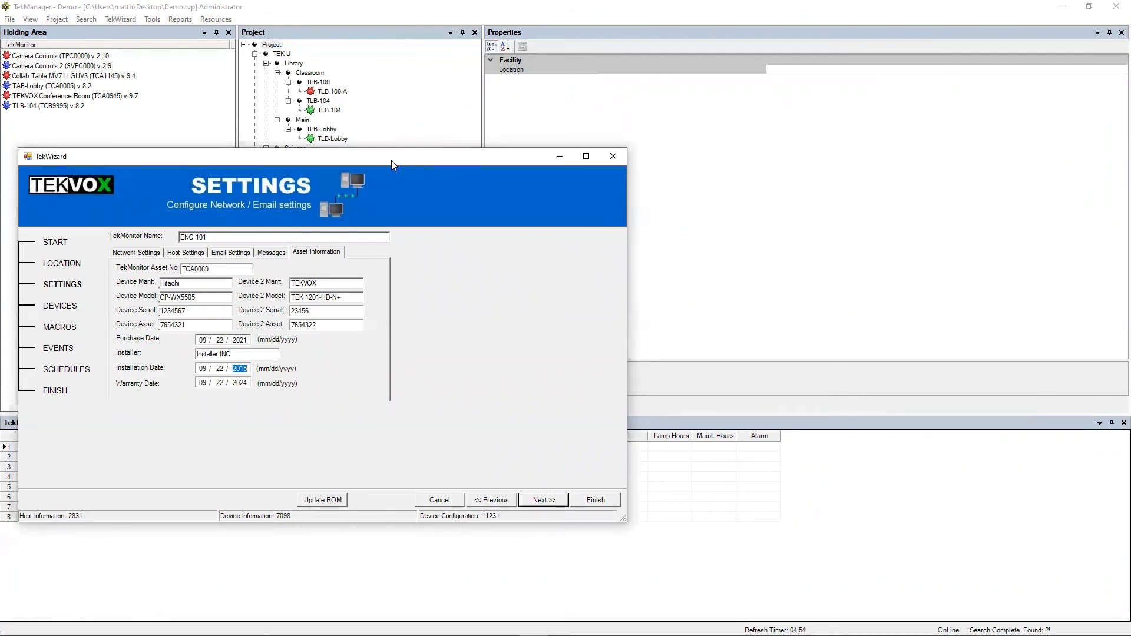
- Set the installation date's year to 2021 and its day to 25, giving 09/25/2021
left_click_drag(404, 160, 672, 62)
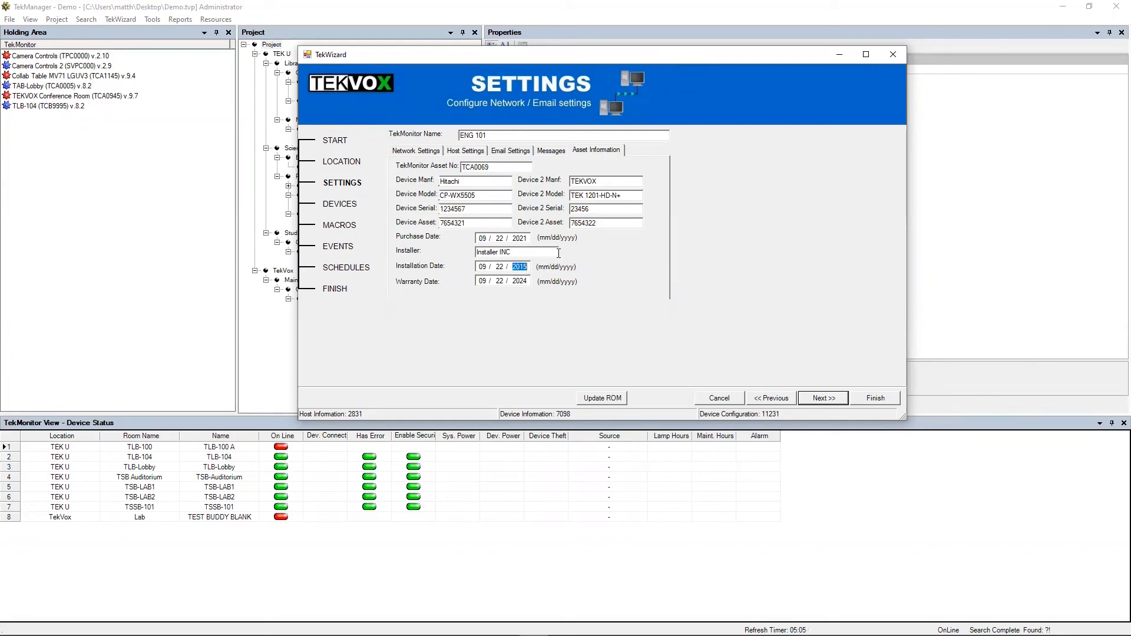
type("2021")
left_click(492, 266)
type("25")
- Go to the Finish step and rename the settings template to 'ENG 101 Demo', keeping template saving on
left_click(870, 398)
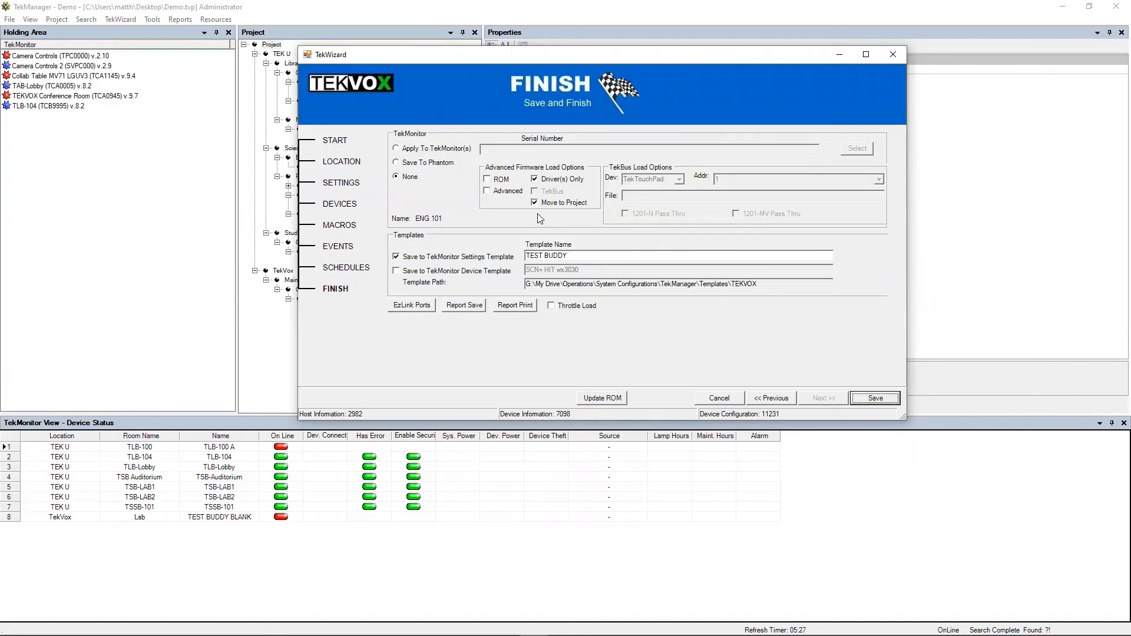
left_click_drag(577, 259, 502, 265)
type("ENG 101 Demo")
left_click(396, 257)
left_click(397, 257)
- Save the ENG 101 Demo template, keep TekWizard open, and confirm replacing the existing template
left_click(875, 399)
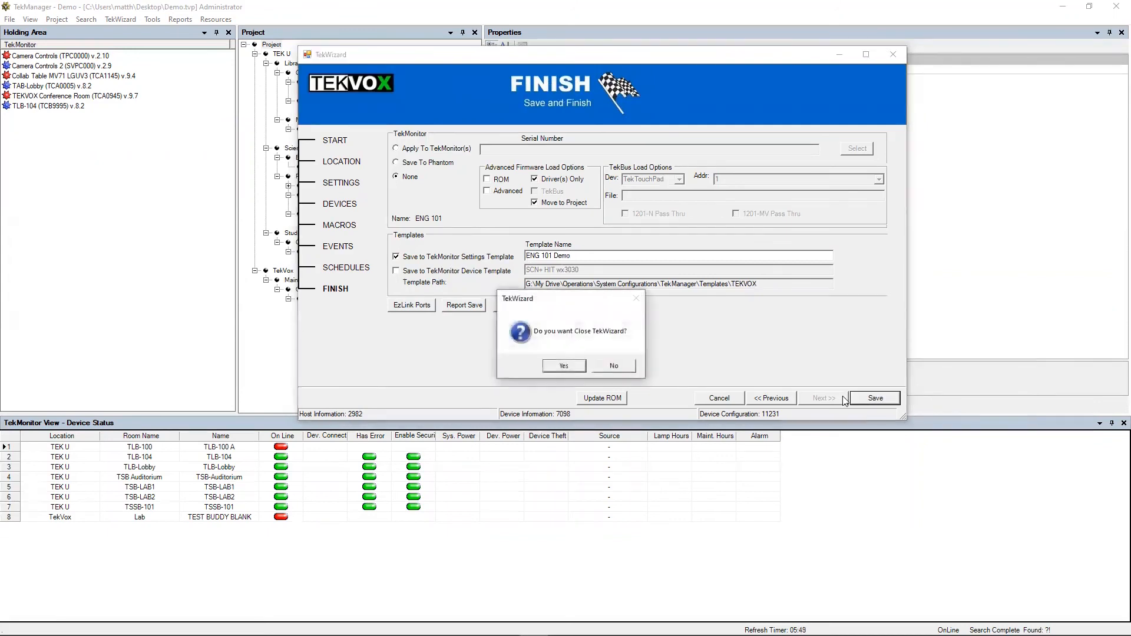
left_click(631, 366)
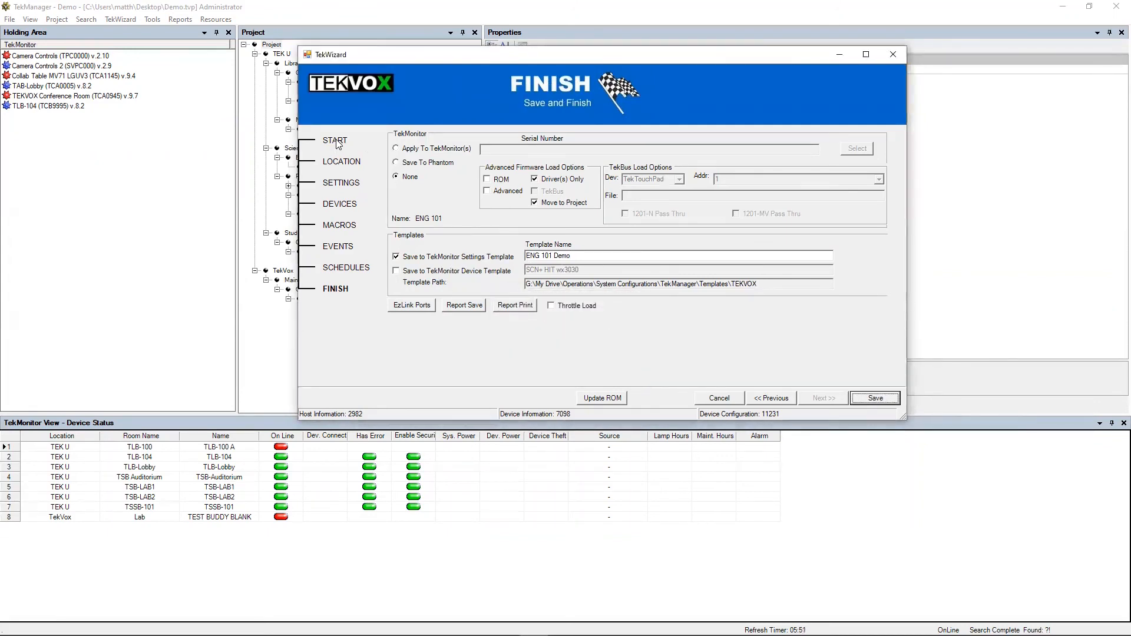
left_click(549, 366)
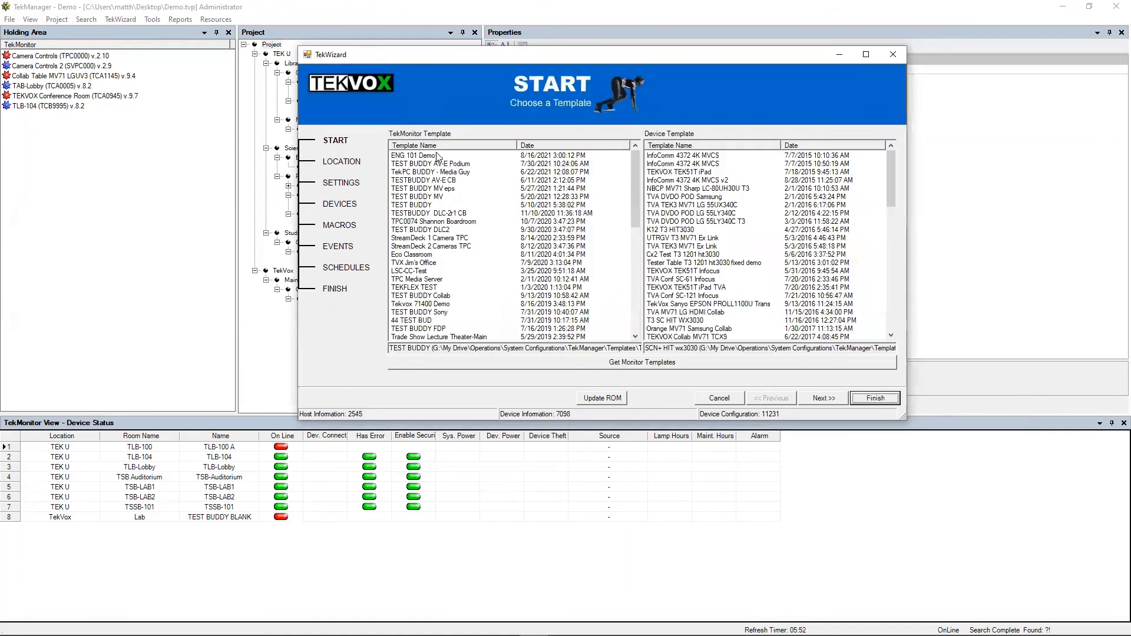